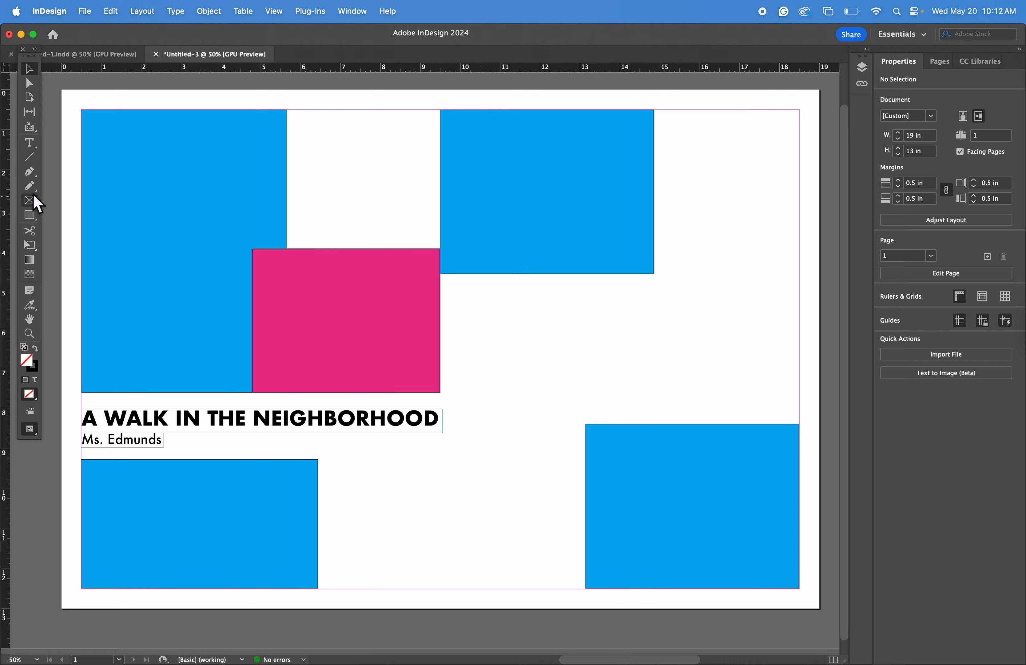
Step: Create a text frame about 8.46 × 11.44 in across the right half of the spread and fill it with placeholder text
{"action": "left_click", "coordinate": [35, 144]}
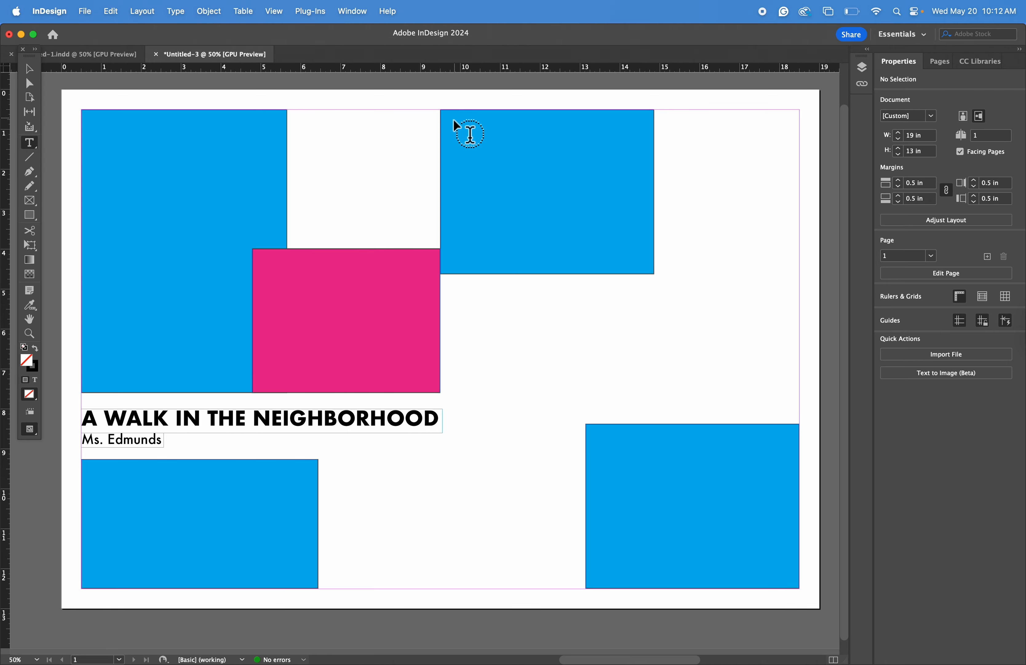
{"action": "left_click_drag", "start_coordinate": [454, 121], "coordinate": [791, 578]}
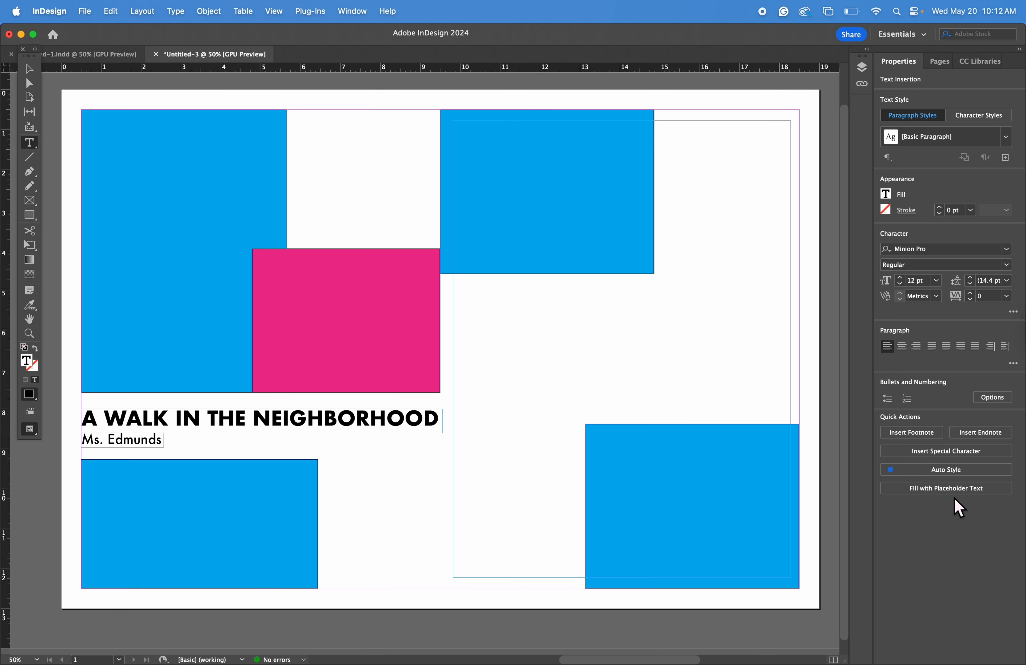
{"action": "left_click", "coordinate": [950, 488]}
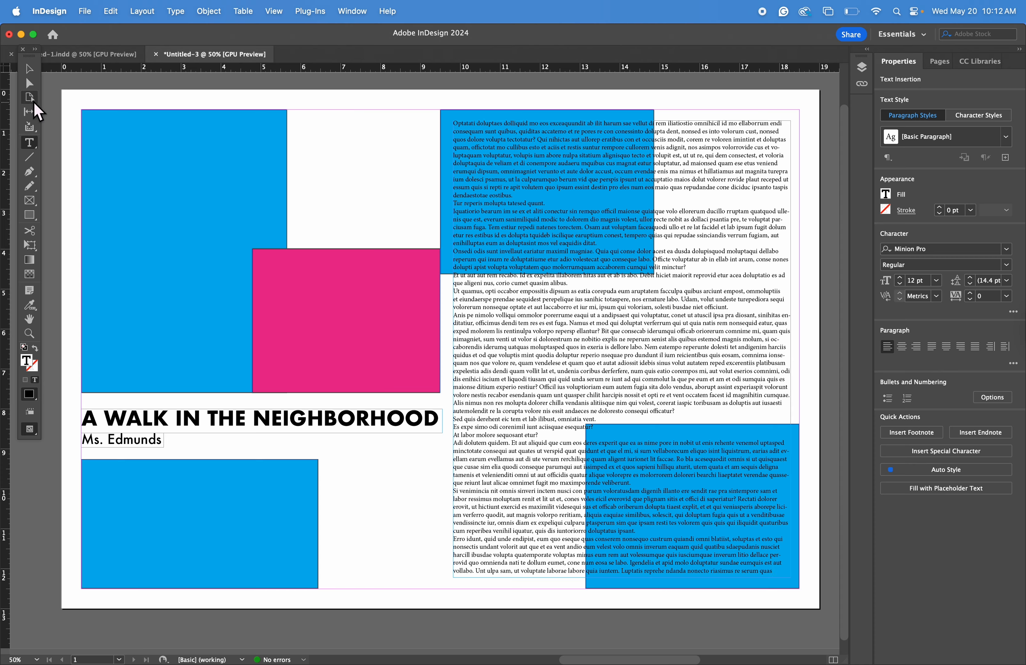
Step: Draw an unfilled rectangle about 5.82 × 4.58 in around the upper-right blue box and wrap text around its bounding box
{"action": "left_click", "coordinate": [29, 214]}
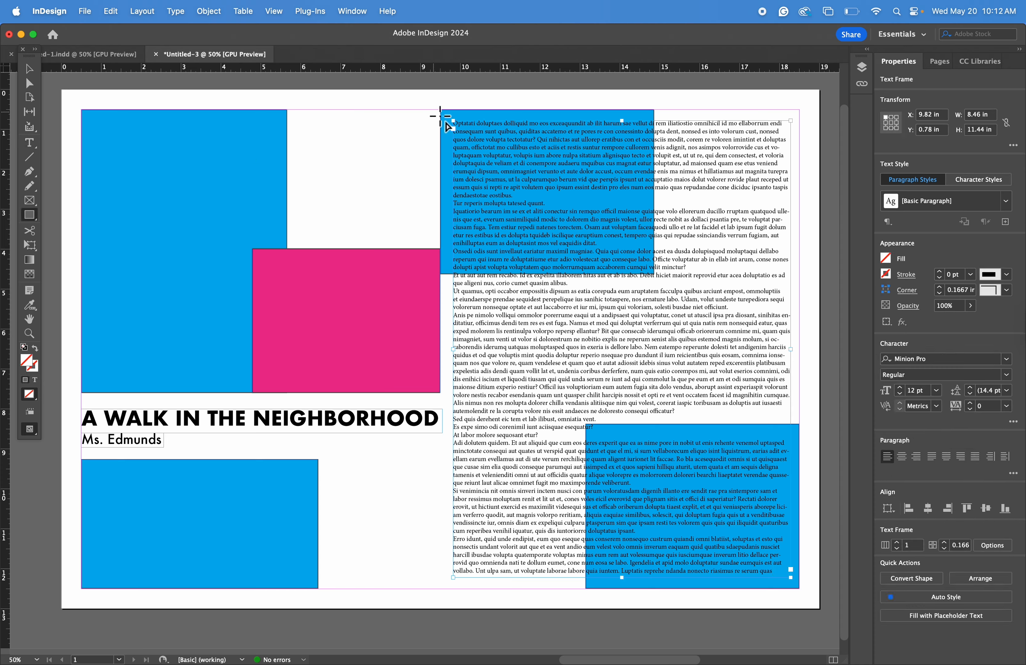
{"action": "left_click_drag", "start_coordinate": [446, 115], "coordinate": [673, 293]}
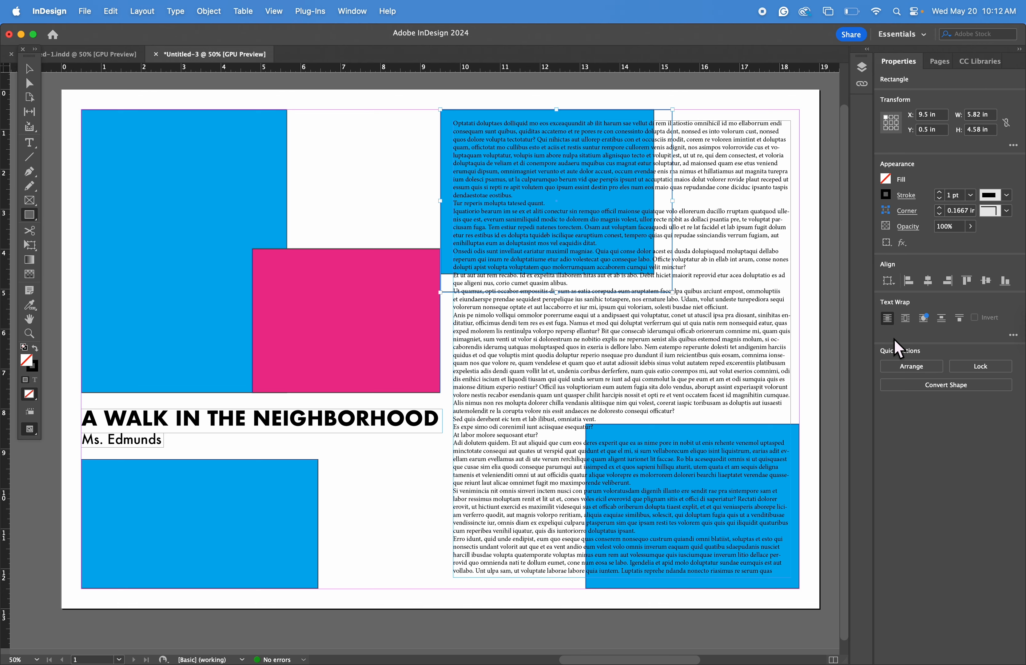
{"action": "left_click", "coordinate": [913, 328]}
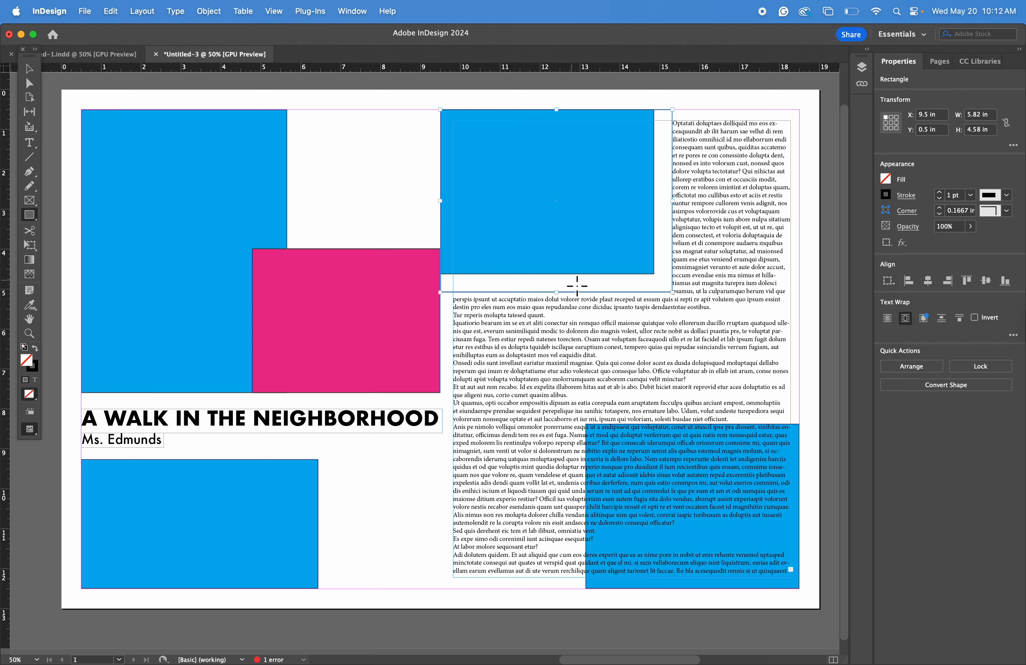
Step: Duplicate the unfilled text-wrap rectangle and get ready to move the copy
{"action": "key", "text": "super+z"}
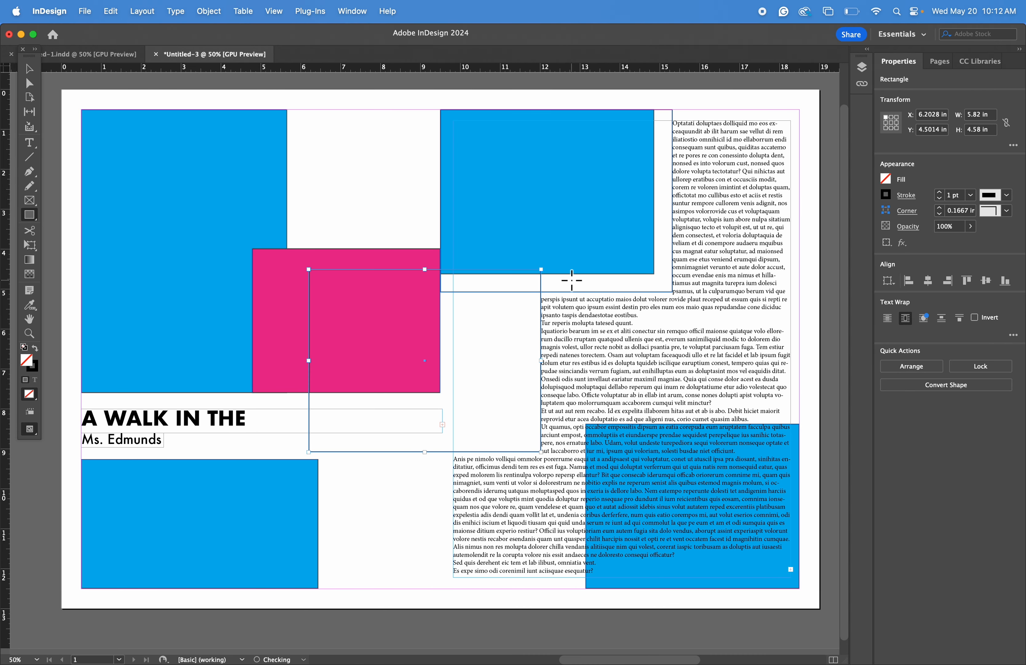
{"action": "left_click", "coordinate": [29, 68]}
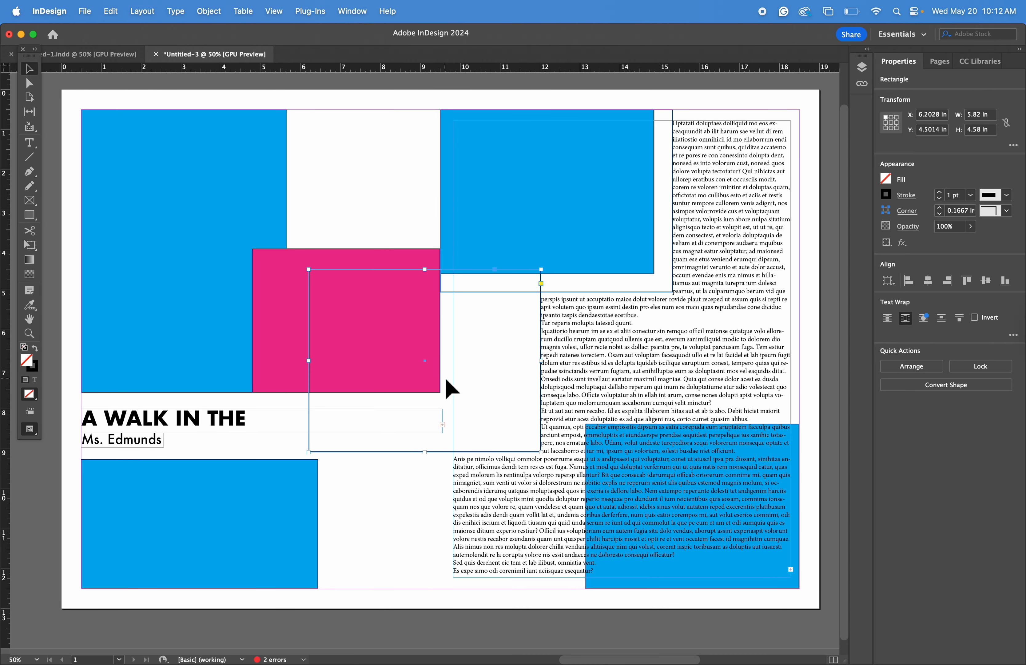
{"action": "left_click_drag", "start_coordinate": [445, 378], "coordinate": [409, 387]}
{"action": "key", "text": "super+z"}
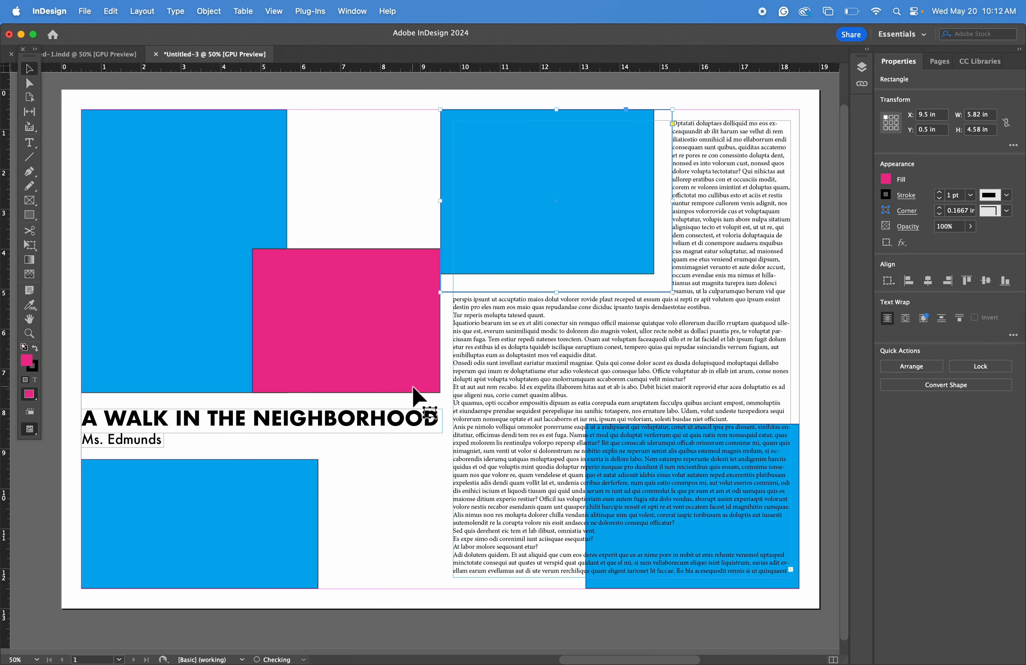
{"action": "key", "text": "super+shift+z"}
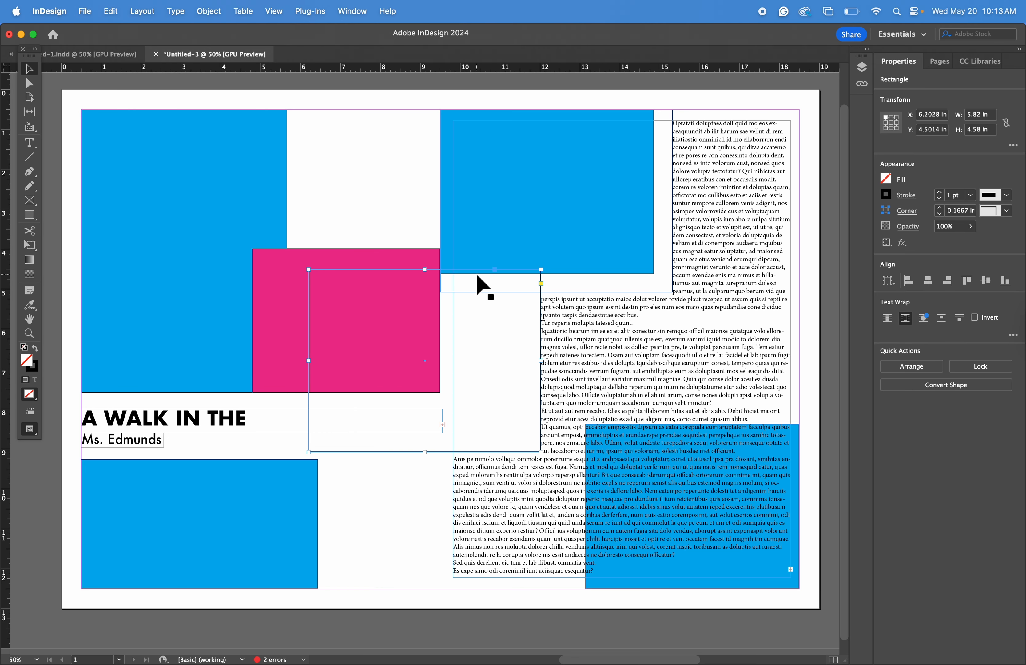
{"action": "left_click_drag", "start_coordinate": [484, 284], "coordinate": [614, 435]}
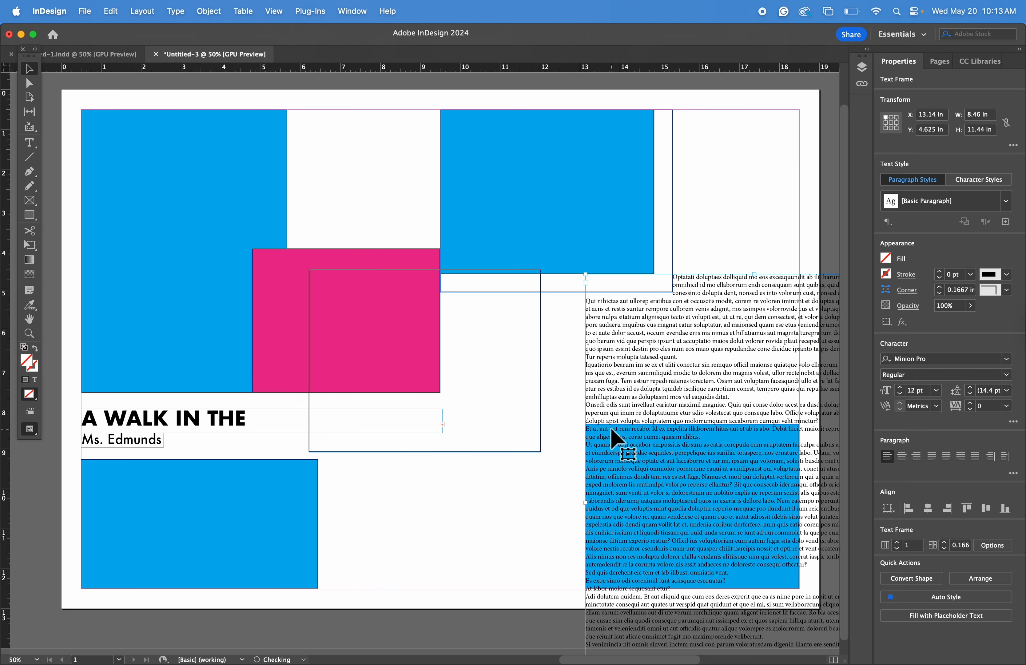
{"action": "left_click", "coordinate": [459, 398]}
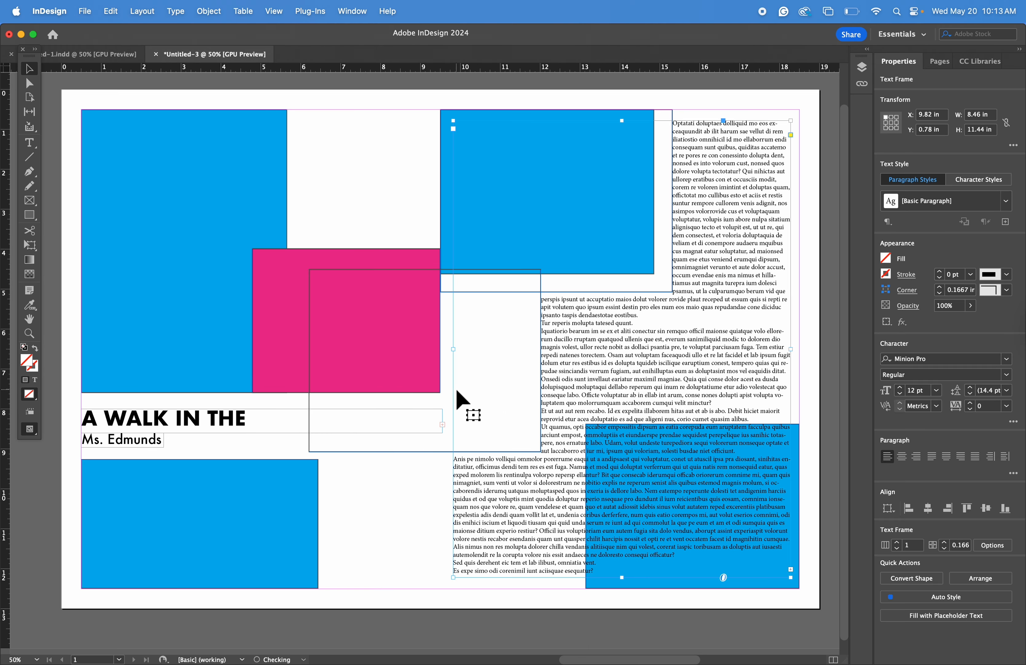
Step: Move the duplicated wrap rectangle over the lower-right blue box, aligned to the page's lower-right margin corner
{"action": "left_click", "coordinate": [324, 449]}
{"action": "left_click", "coordinate": [326, 452]}
{"action": "left_click_drag", "start_coordinate": [326, 453], "coordinate": [583, 589]}
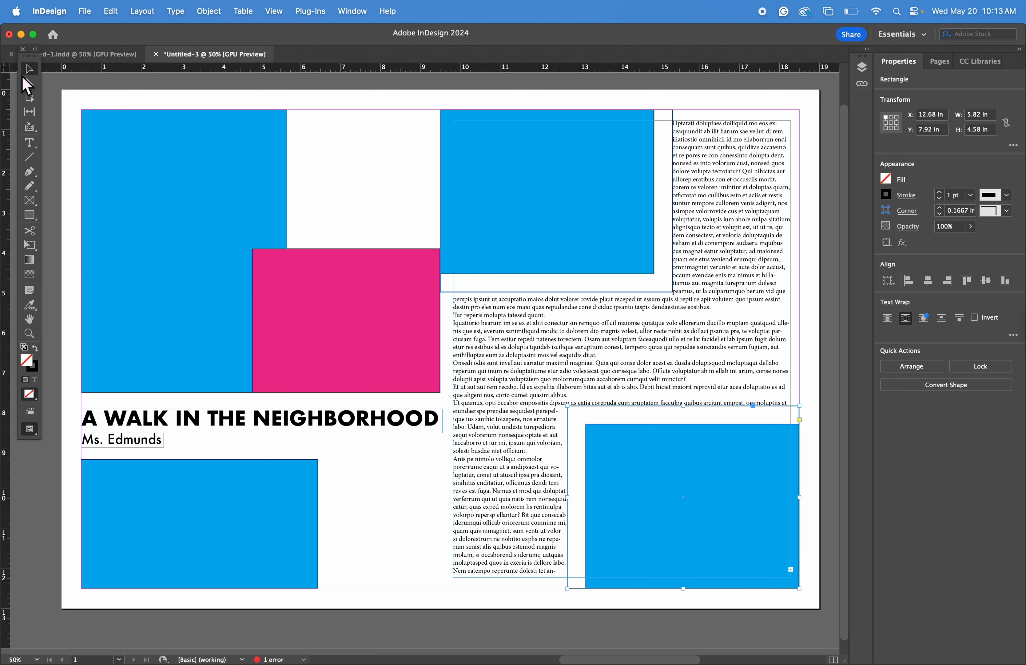
Step: Shrink the body text frame from its upper-right and lower-left corners to about 8.26 × 11.2 in
{"action": "left_click", "coordinate": [696, 165]}
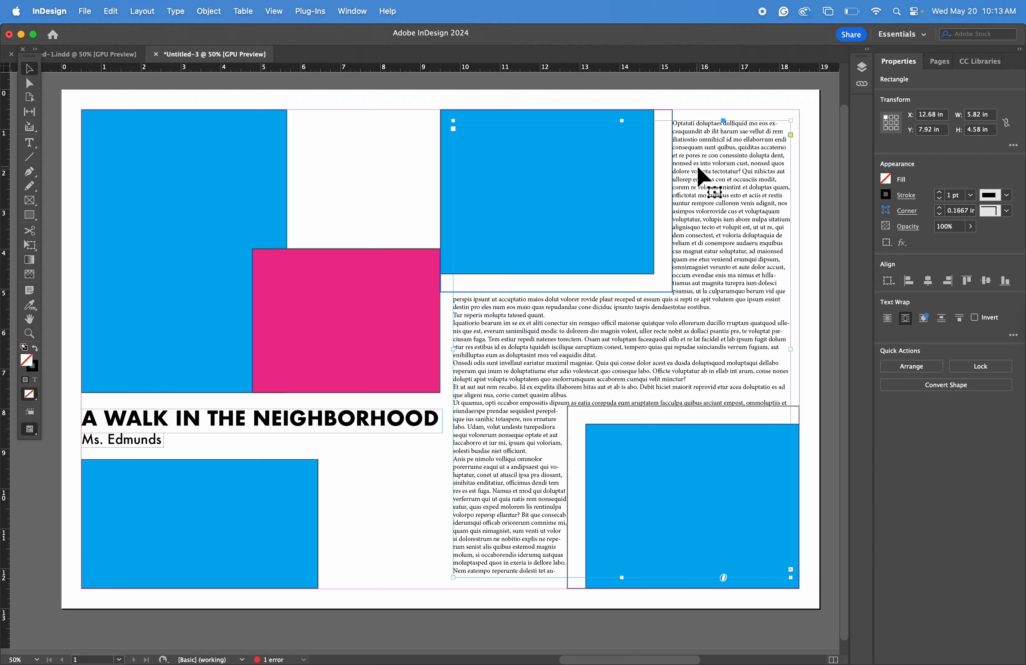
{"action": "triple_click", "coordinate": [725, 123]}
{"action": "left_click", "coordinate": [29, 69]}
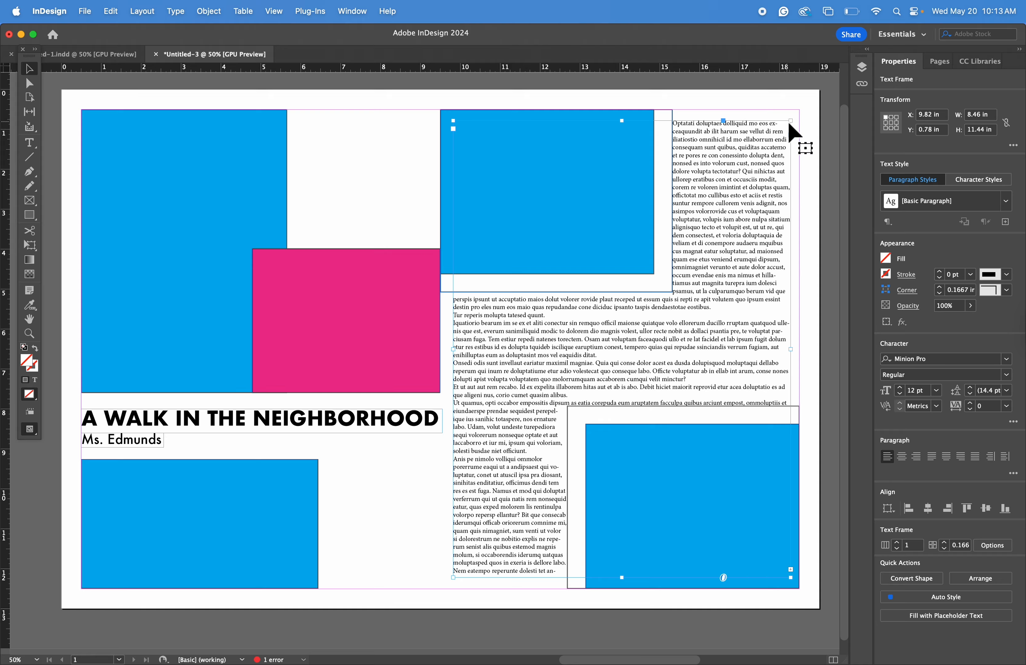
{"action": "mouse_move", "coordinate": [796, 129]}
{"action": "left_mouse_down"}
{"action": "mouse_move", "coordinate": [787, 162]}
{"action": "mouse_move", "coordinate": [782, 126]}
{"action": "mouse_move", "coordinate": [795, 107]}
{"action": "mouse_move", "coordinate": [787, 125]}
{"action": "left_mouse_up"}
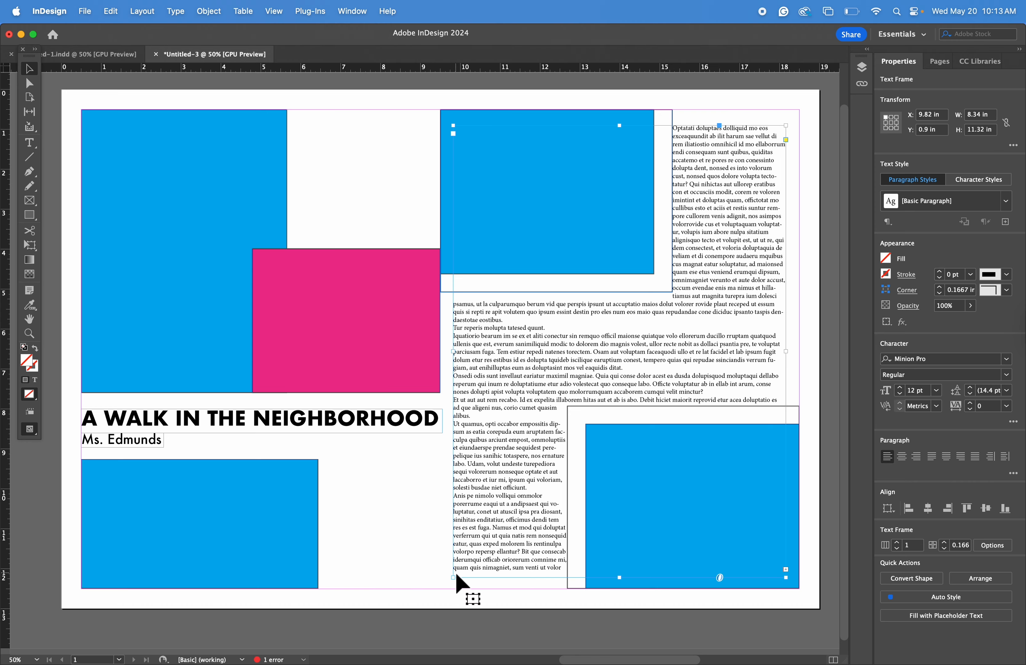
{"action": "mouse_move", "coordinate": [454, 577]}
{"action": "left_mouse_down"}
{"action": "mouse_move", "coordinate": [440, 582]}
{"action": "mouse_move", "coordinate": [456, 573]}
{"action": "left_mouse_up"}
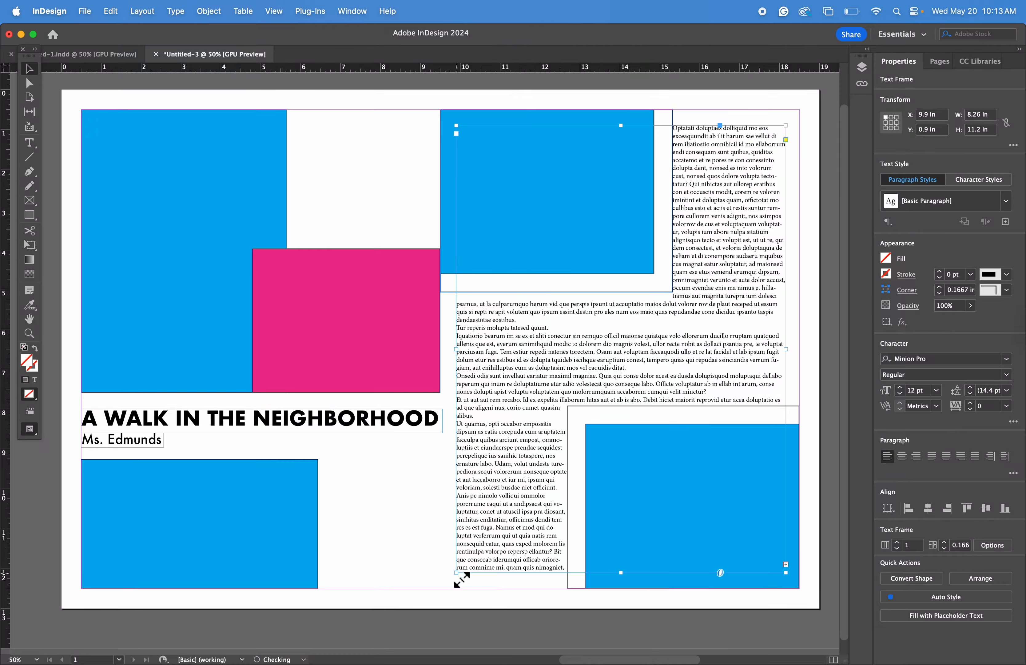
{"action": "left_click", "coordinate": [408, 578]}
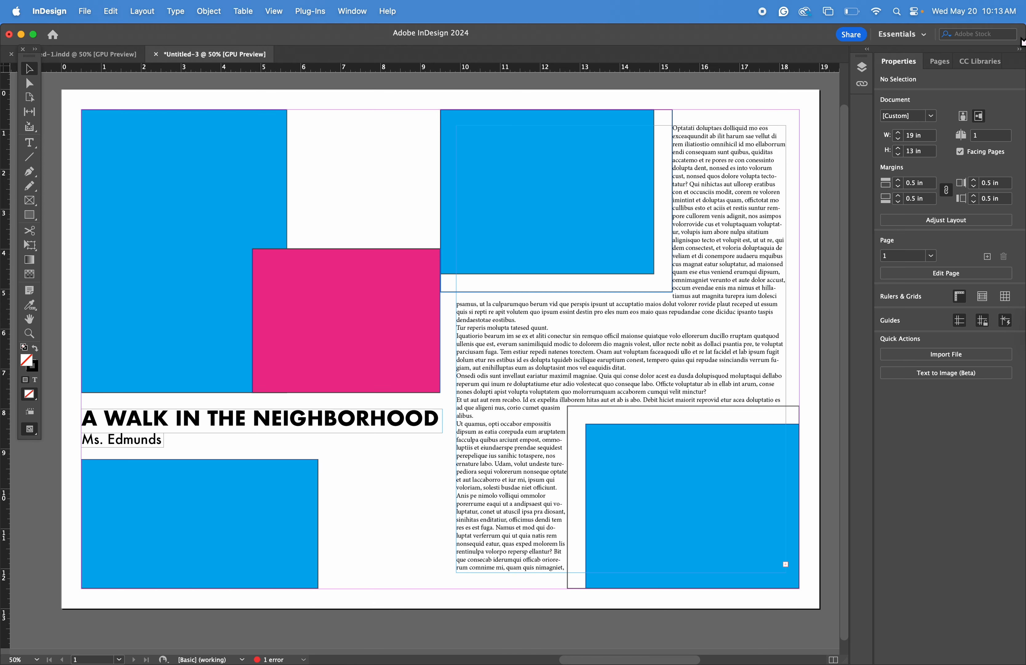
Step: Narrow the layout window, open the Final Essay folder inside ADV PHOTO EX in Finder, and place it beside the layout
{"action": "left_click_drag", "start_coordinate": [1023, 41], "coordinate": [796, 37]}
{"action": "double_click", "coordinate": [989, 275]}
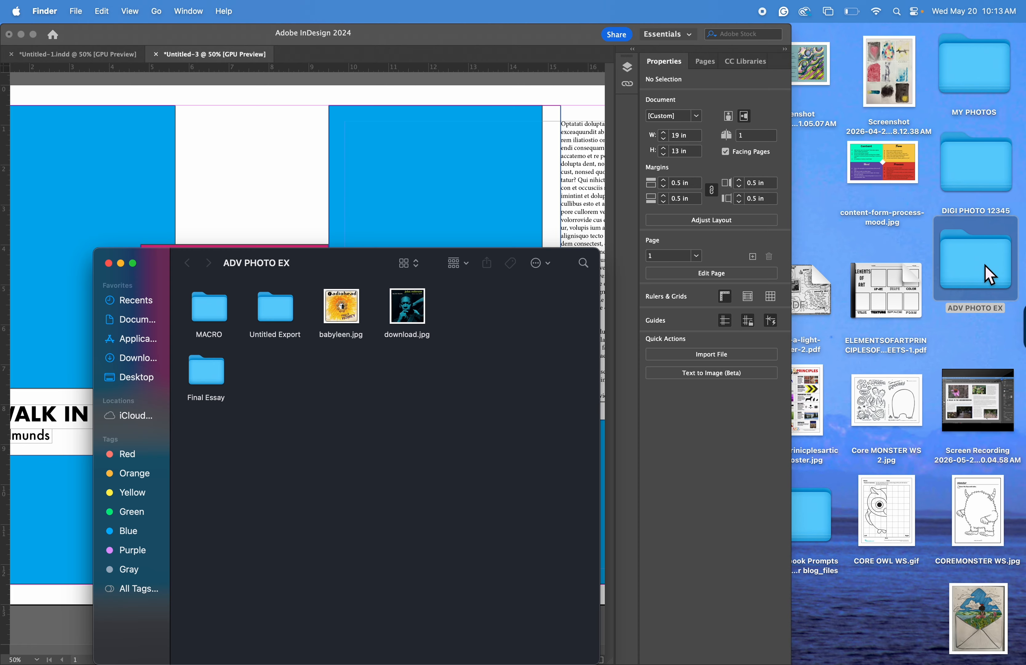
{"action": "double_click", "coordinate": [226, 384]}
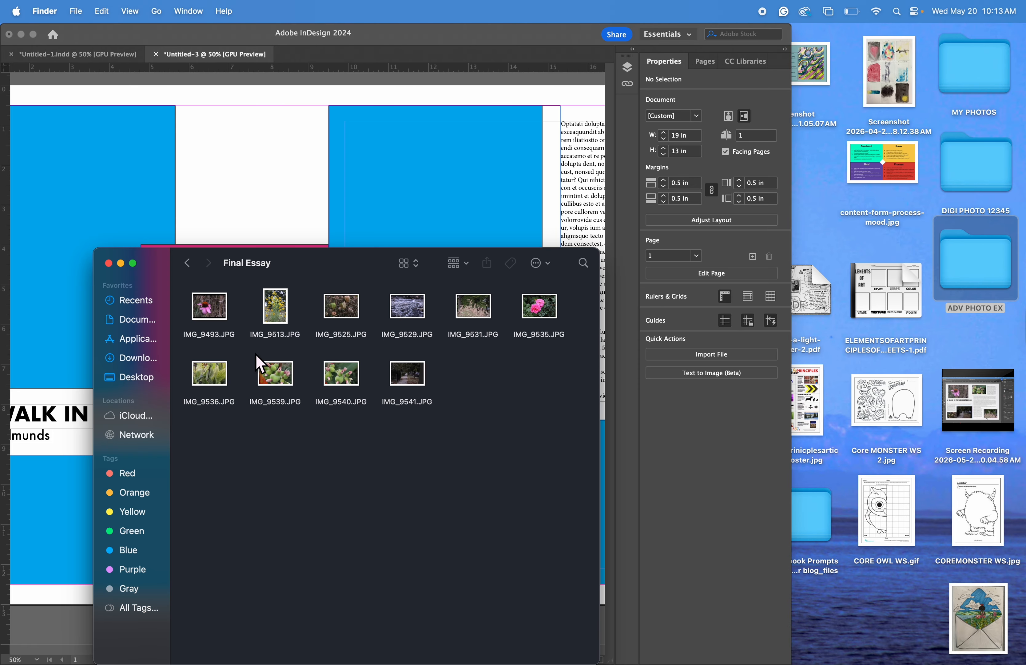
{"action": "left_click_drag", "start_coordinate": [301, 274], "coordinate": [681, 200]}
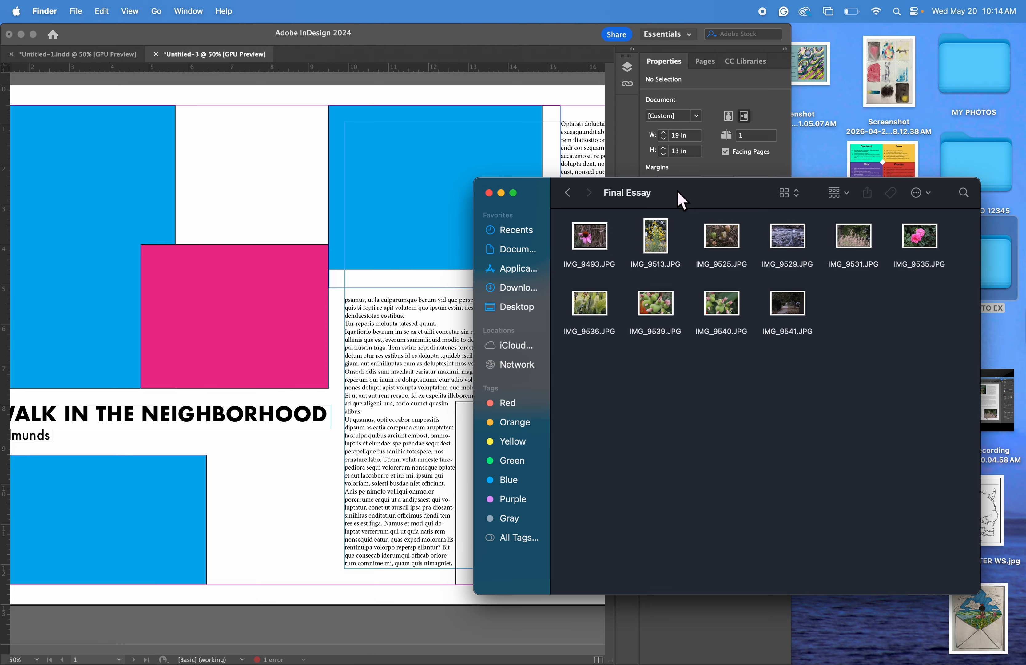
{"action": "scroll", "coordinate": [95, 291], "scroll_direction": "left", "scroll_amount": 5}
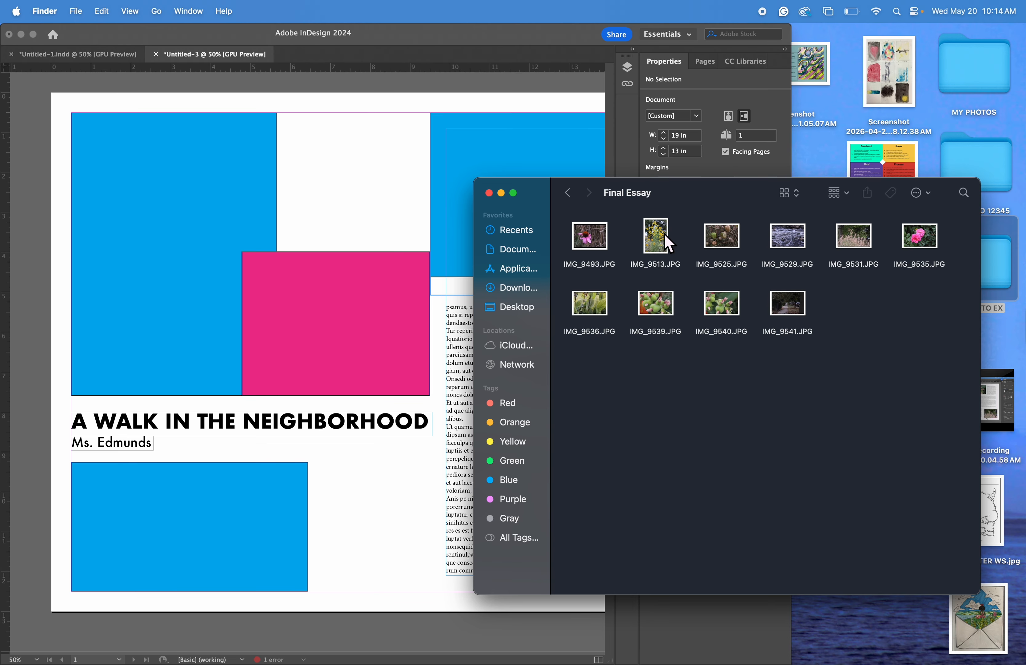
Step: Place IMG_9513.JPG from the Final Essay folder into the large blue frame above the headline
{"action": "left_click", "coordinate": [144, 247]}
{"action": "left_click", "coordinate": [143, 239]}
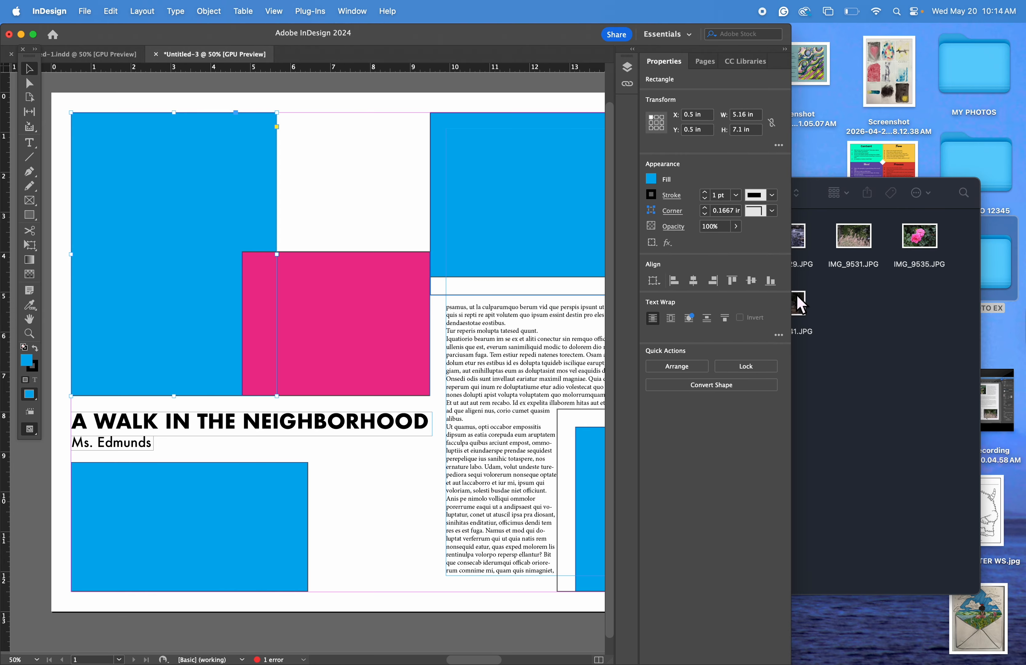
{"action": "left_click", "coordinate": [826, 363]}
{"action": "left_click_drag", "start_coordinate": [656, 239], "coordinate": [156, 214]}
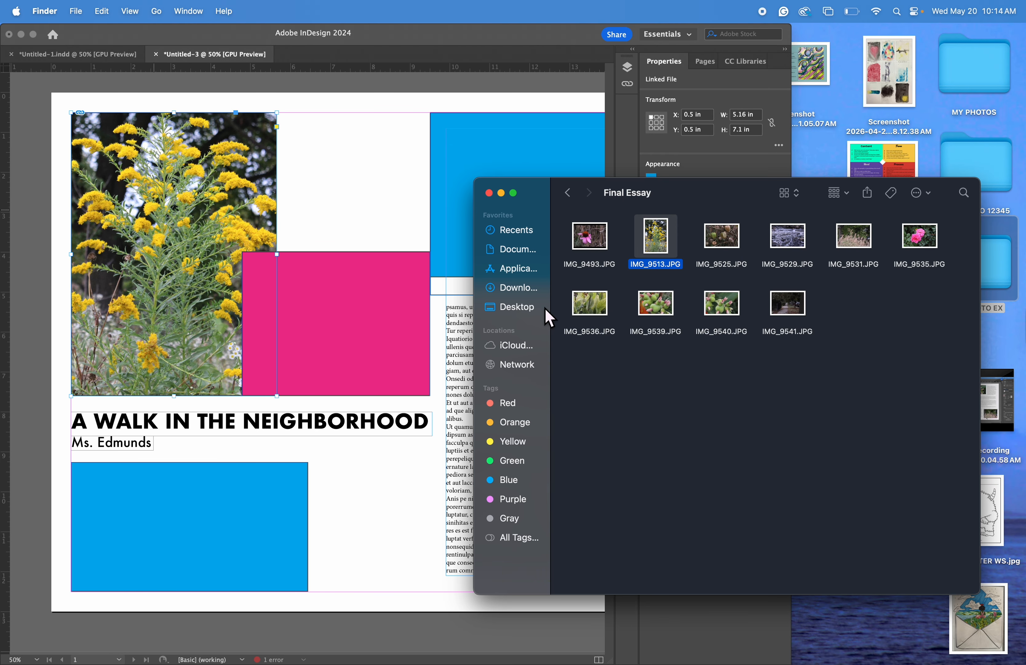
Step: Place IMG_9493.JPG from the Final Essay folder into the magenta frame
{"action": "left_click", "coordinate": [369, 335]}
{"action": "left_click", "coordinate": [375, 320]}
{"action": "left_click", "coordinate": [839, 384]}
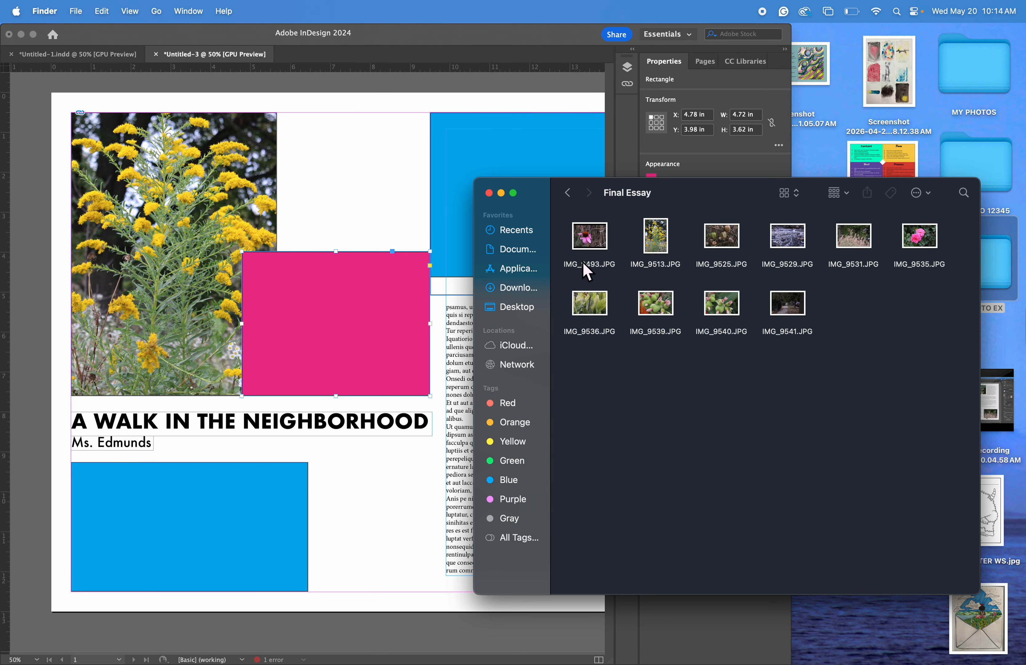
{"action": "left_click_drag", "start_coordinate": [588, 272], "coordinate": [373, 303]}
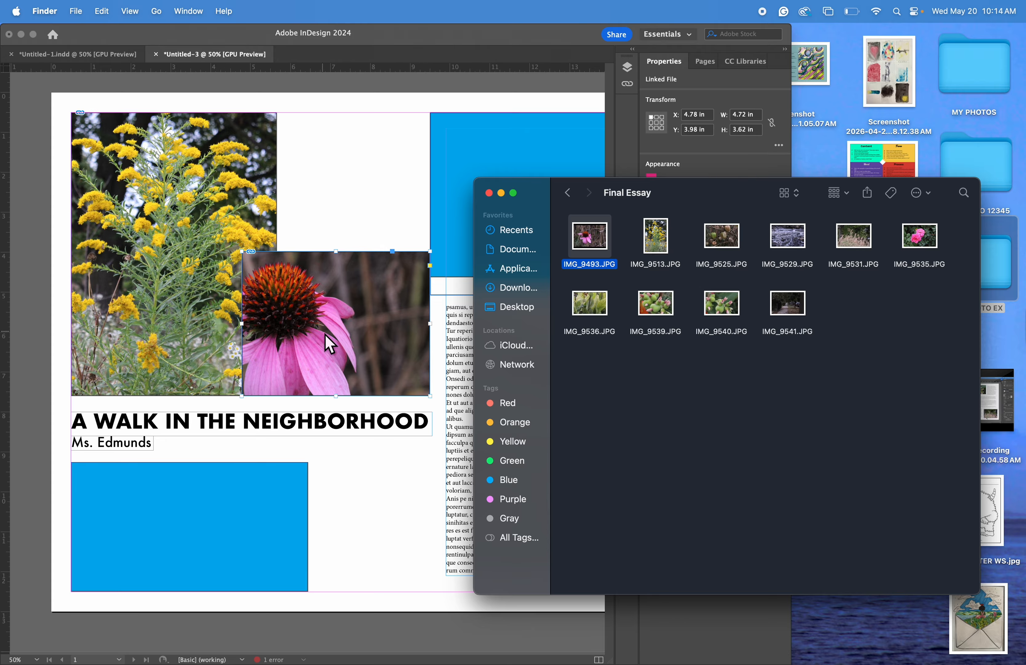
Step: Try Fill Frame Proportionally on the coneflower photo, and undo the fitting
{"action": "left_click", "coordinate": [358, 284]}
{"action": "right_click", "coordinate": [361, 321]}
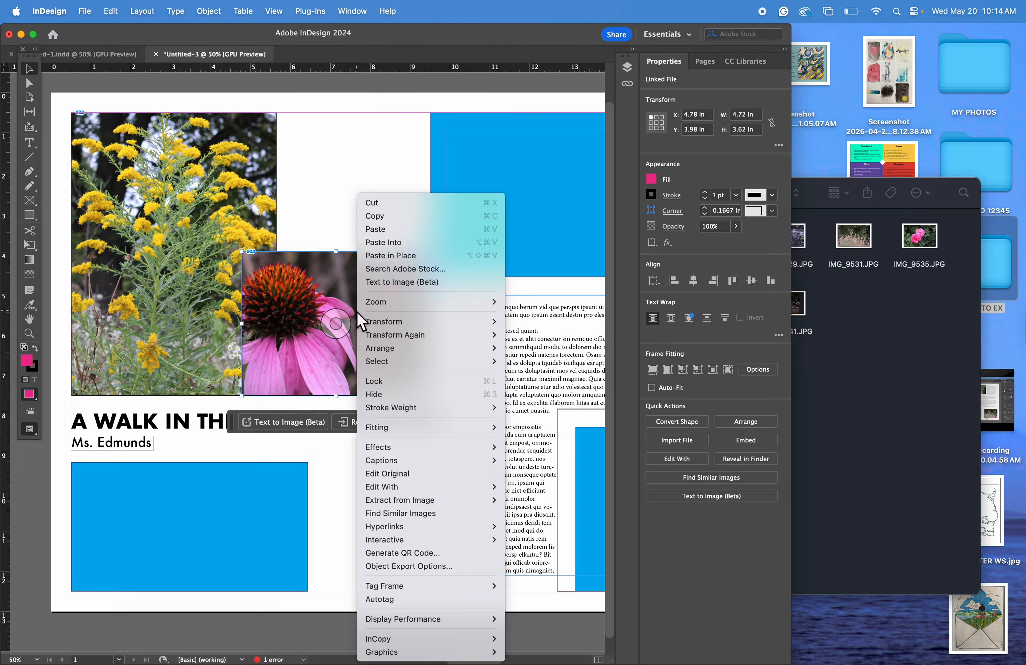
{"action": "mouse_move", "coordinate": [458, 428]}
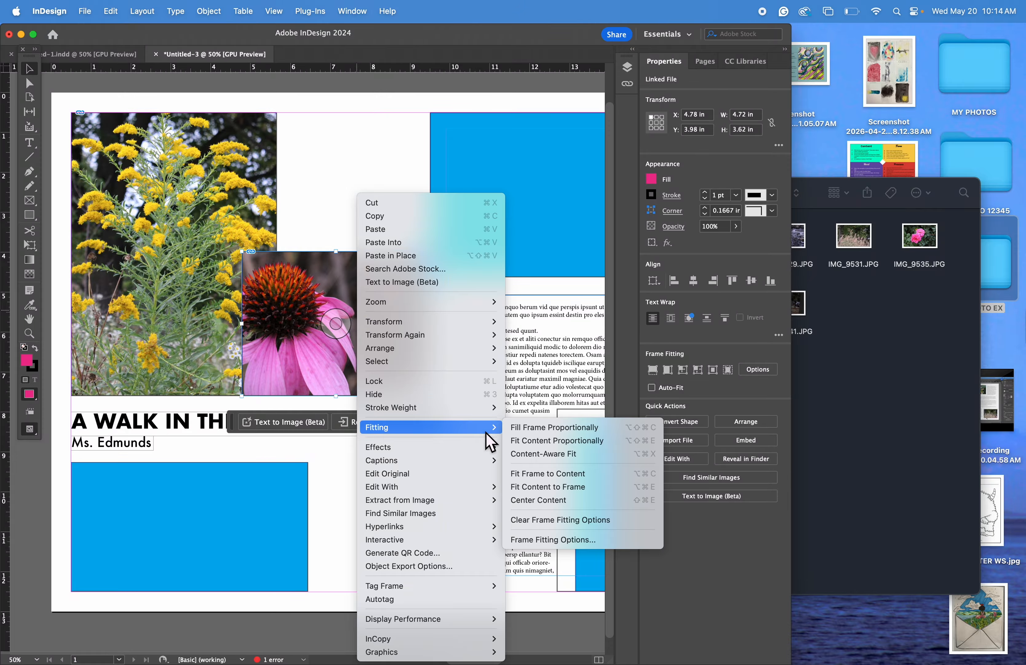
{"action": "left_click", "coordinate": [597, 427]}
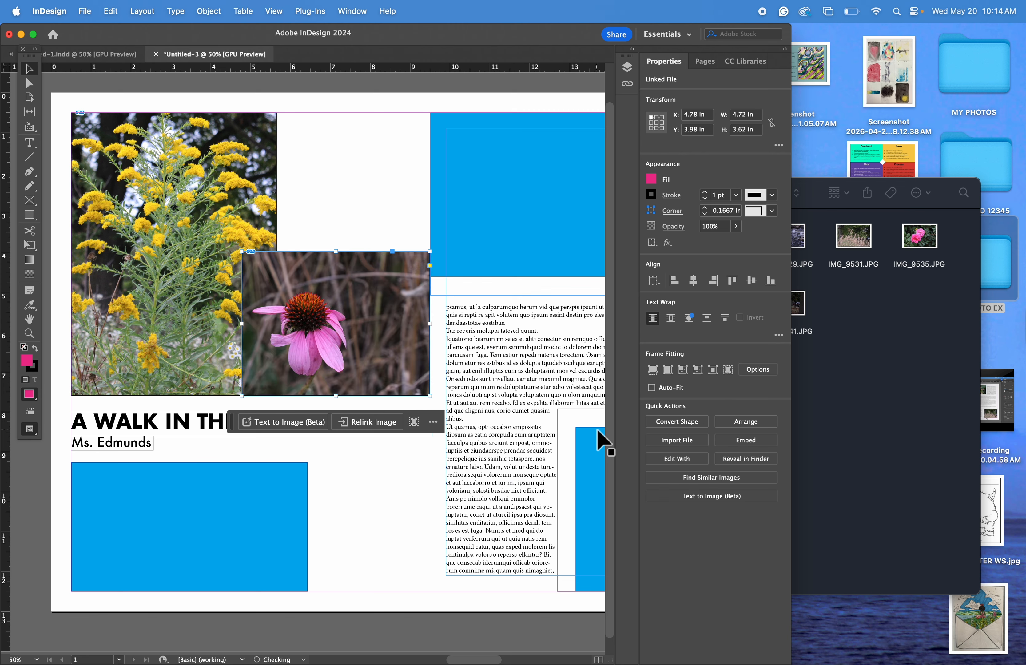
{"action": "right_click", "coordinate": [348, 343]}
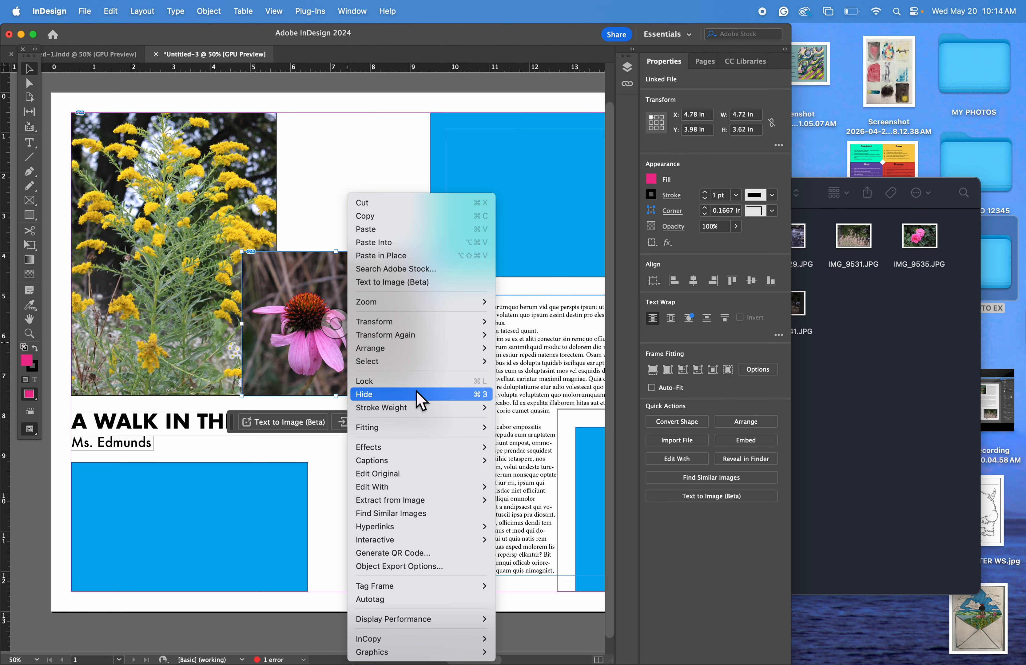
{"action": "left_click", "coordinate": [332, 306]}
{"action": "key", "text": "super+z"}
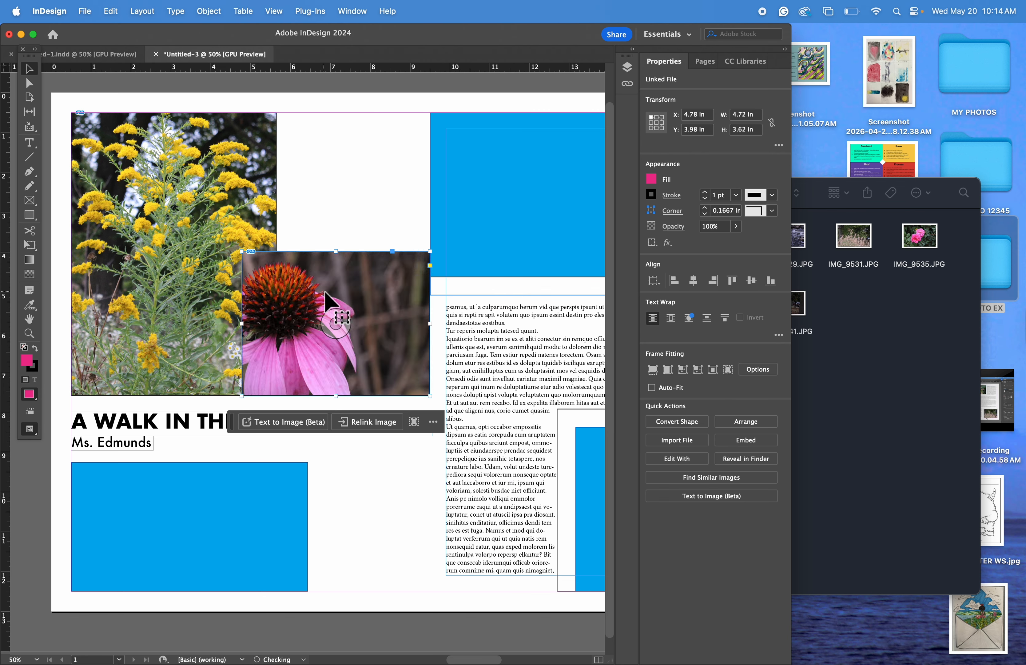
Step: Fit the coneflower photo proportionally inside its frame
{"action": "right_click", "coordinate": [330, 293]}
{"action": "mouse_move", "coordinate": [427, 427]}
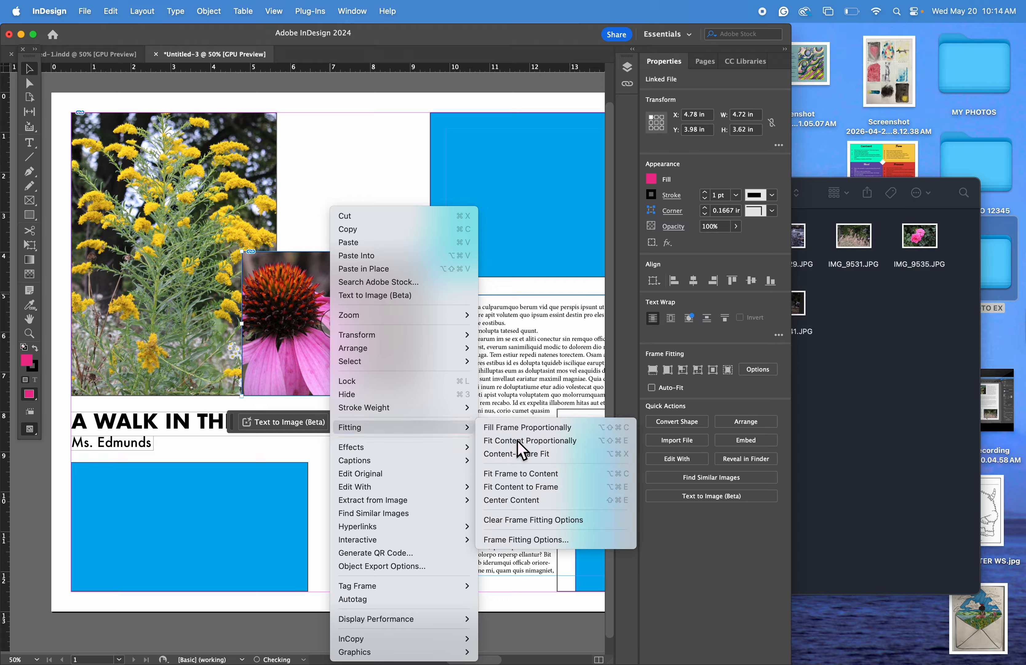
{"action": "left_click", "coordinate": [574, 446]}
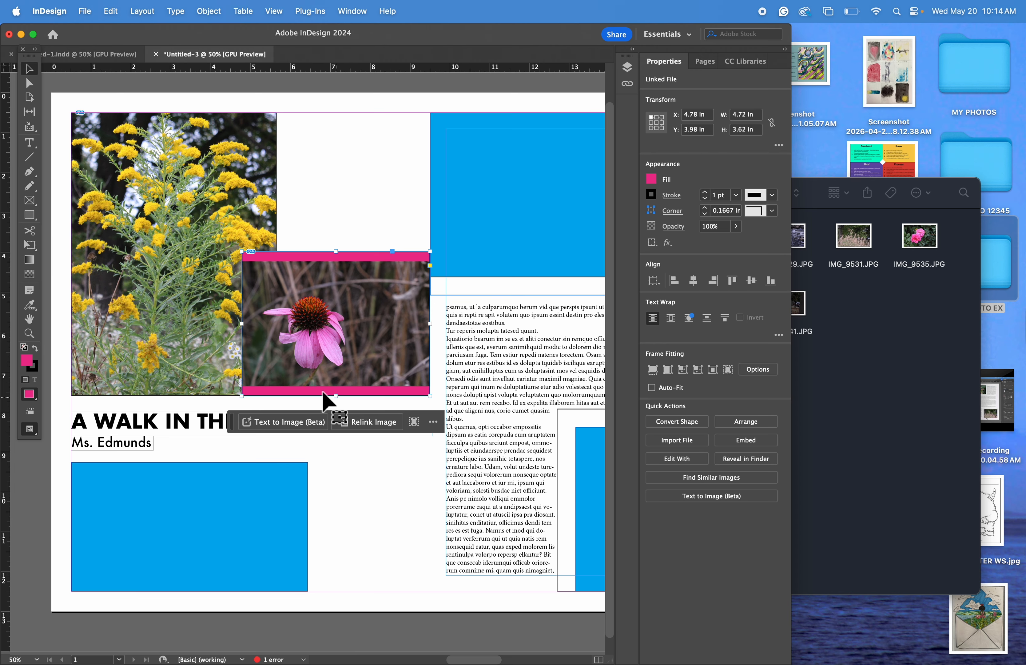
Step: Set both the fill and the stroke of the coneflower photo's frame to None
{"action": "left_click", "coordinate": [652, 180]}
{"action": "left_click", "coordinate": [538, 257]}
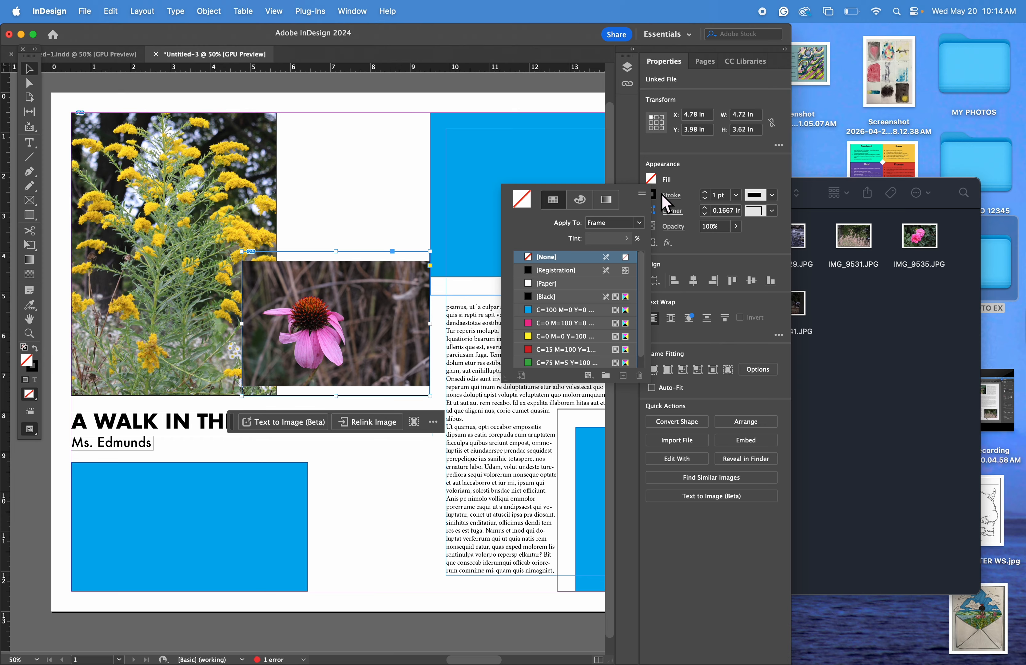
{"action": "left_click", "coordinate": [656, 198]}
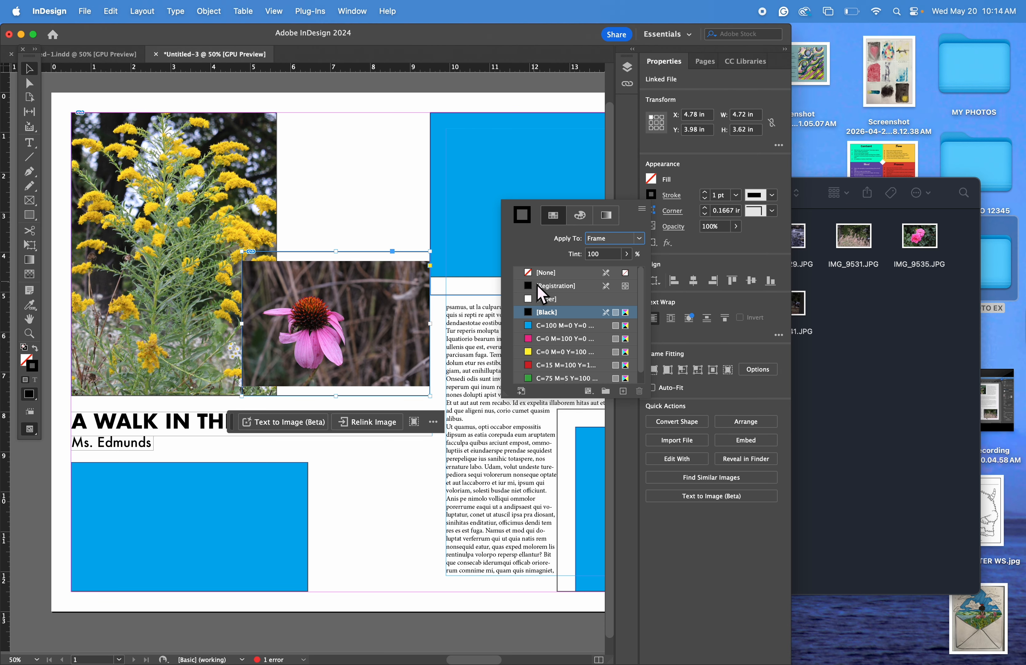
{"action": "left_click", "coordinate": [537, 272]}
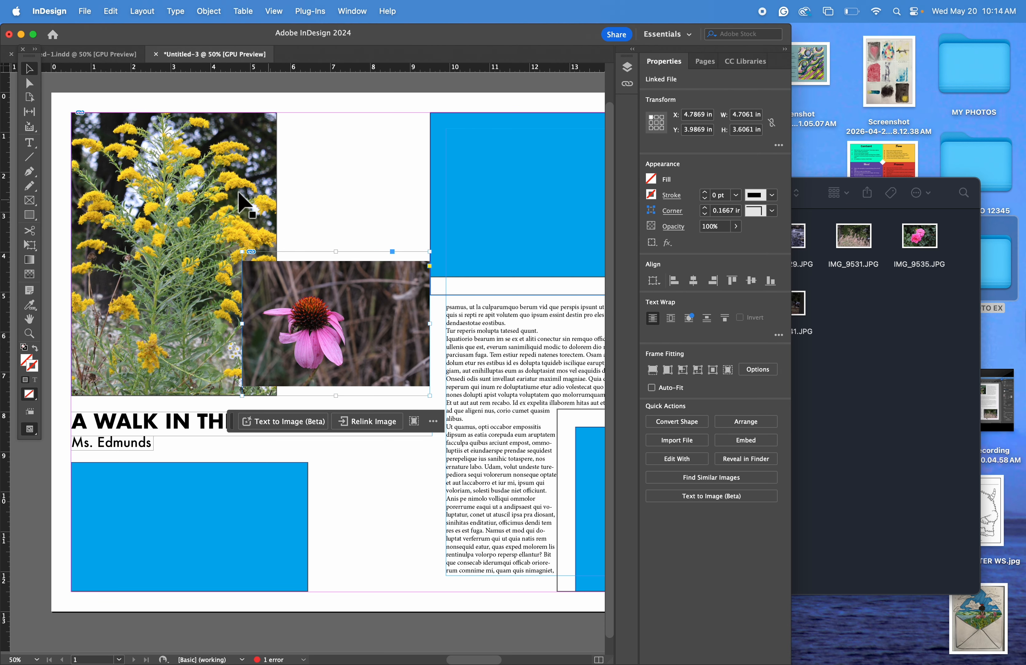
Step: Apply Fill Frame Proportionally to the yellow wildflower photo above the headline
{"action": "left_click", "coordinate": [229, 190]}
{"action": "right_click", "coordinate": [227, 187]}
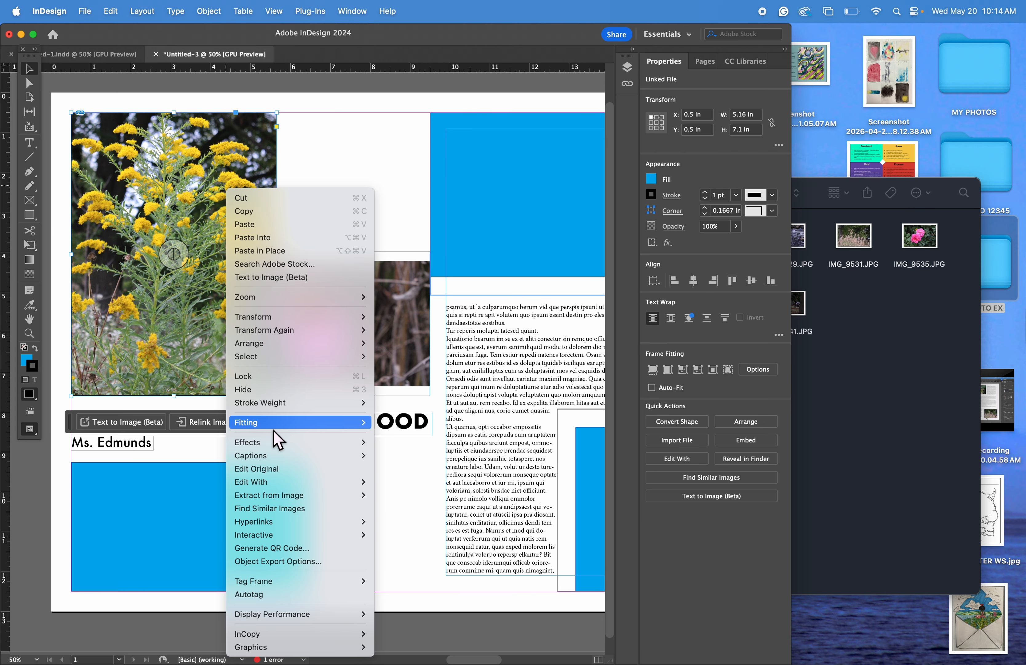
{"action": "mouse_move", "coordinate": [276, 428]}
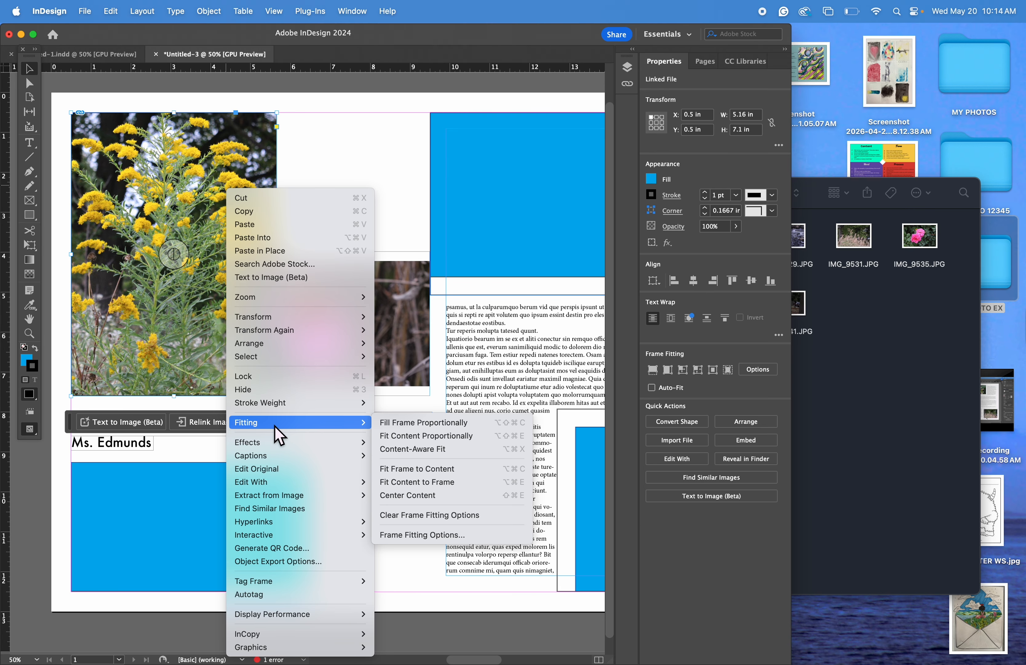
{"action": "left_click", "coordinate": [486, 427]}
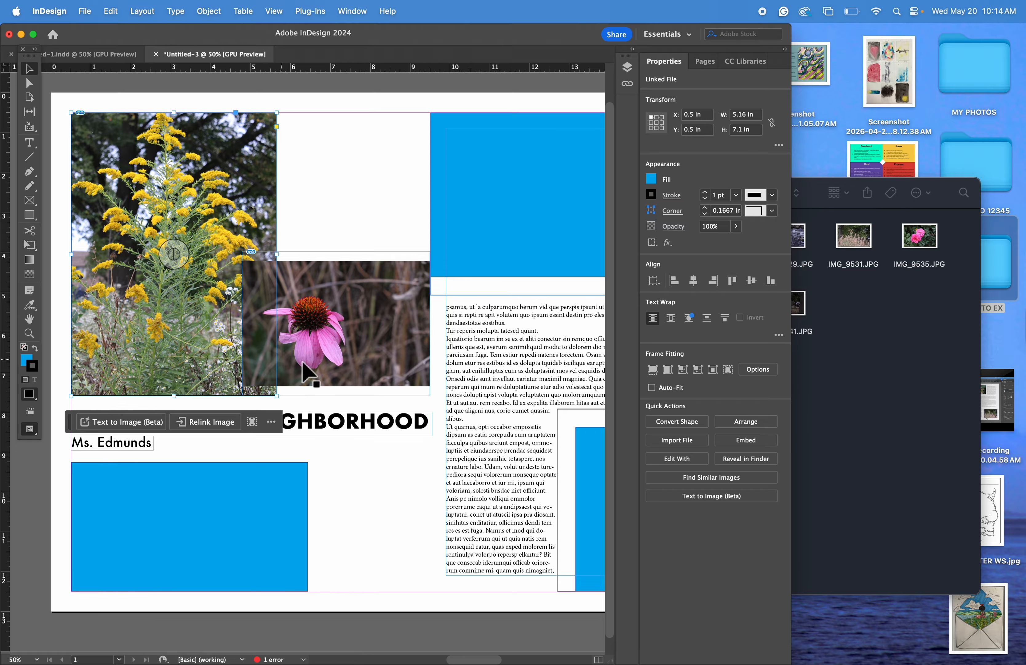
Step: Move the coneflower photo down so its bottom edge lines up with the bottom of the yellow wildflower photo
{"action": "left_click", "coordinate": [372, 352]}
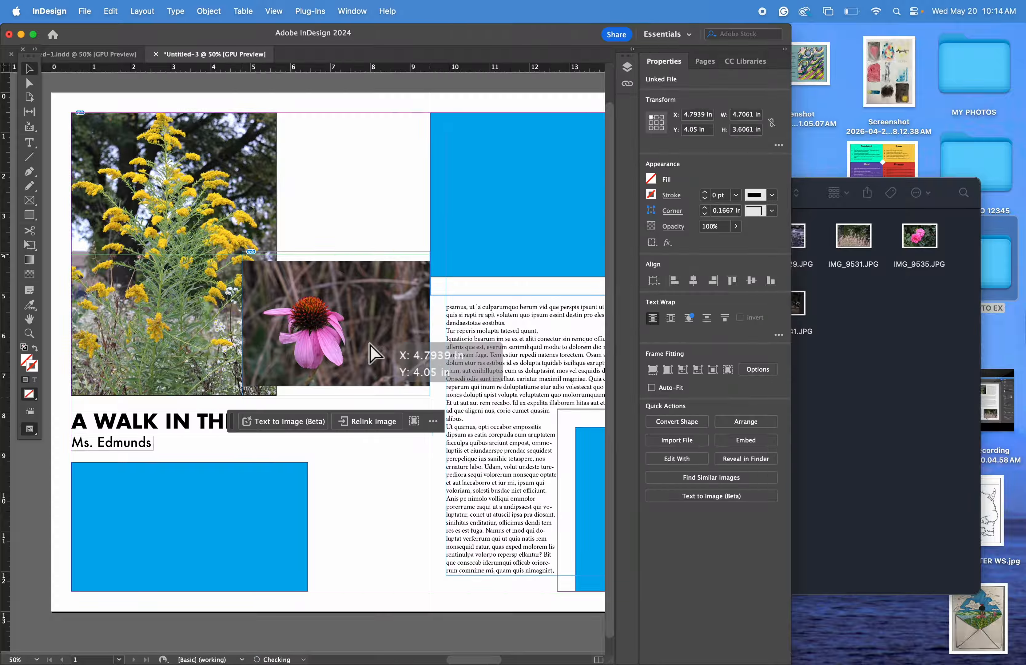
{"action": "mouse_move", "coordinate": [371, 345]}
{"action": "left_mouse_down"}
{"action": "mouse_move", "coordinate": [370, 354]}
{"action": "mouse_move", "coordinate": [365, 341]}
{"action": "left_mouse_up"}
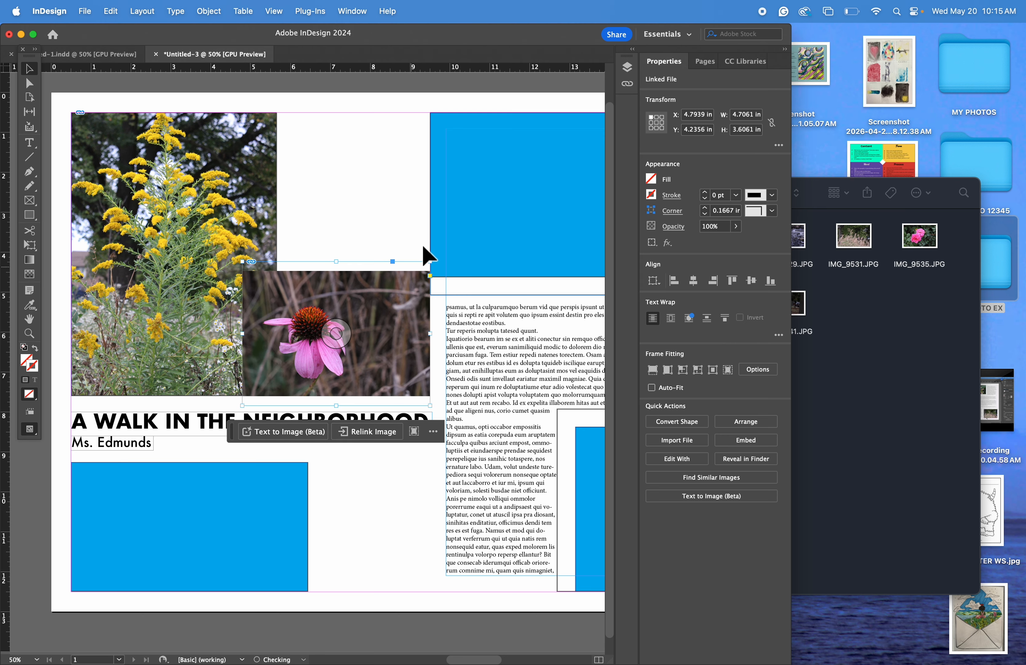
{"action": "left_click", "coordinate": [415, 232]}
Step: Try placing a photo of green seed pods over the upper blue rectangle on the right-hand page, and undo the placement
{"action": "scroll", "coordinate": [371, 375], "scroll_direction": "right", "scroll_amount": 10}
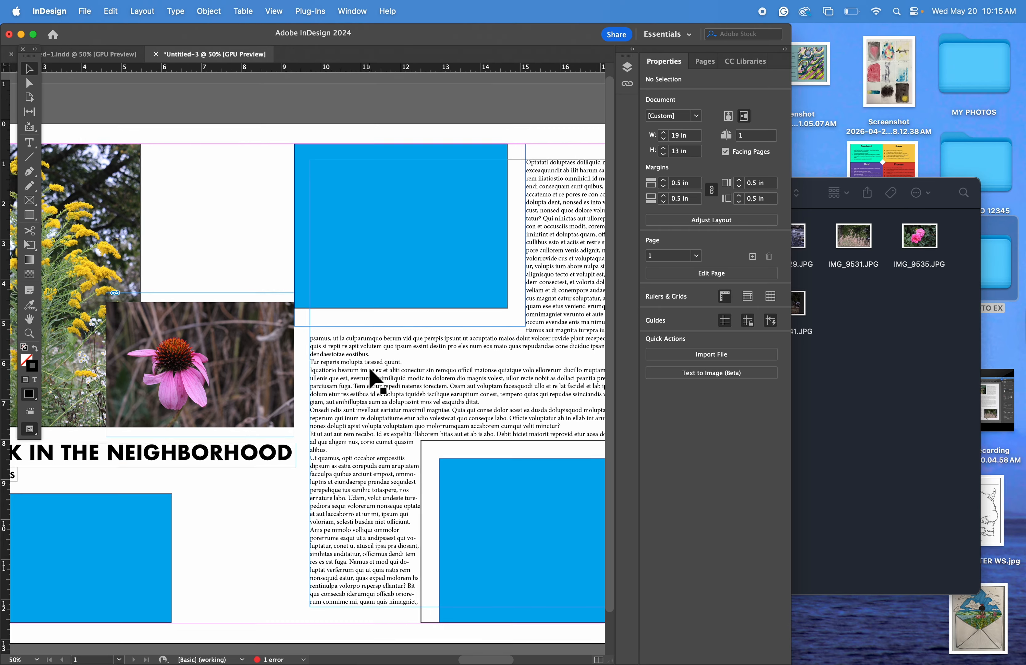
{"action": "left_click", "coordinate": [385, 259]}
{"action": "left_click", "coordinate": [423, 159]}
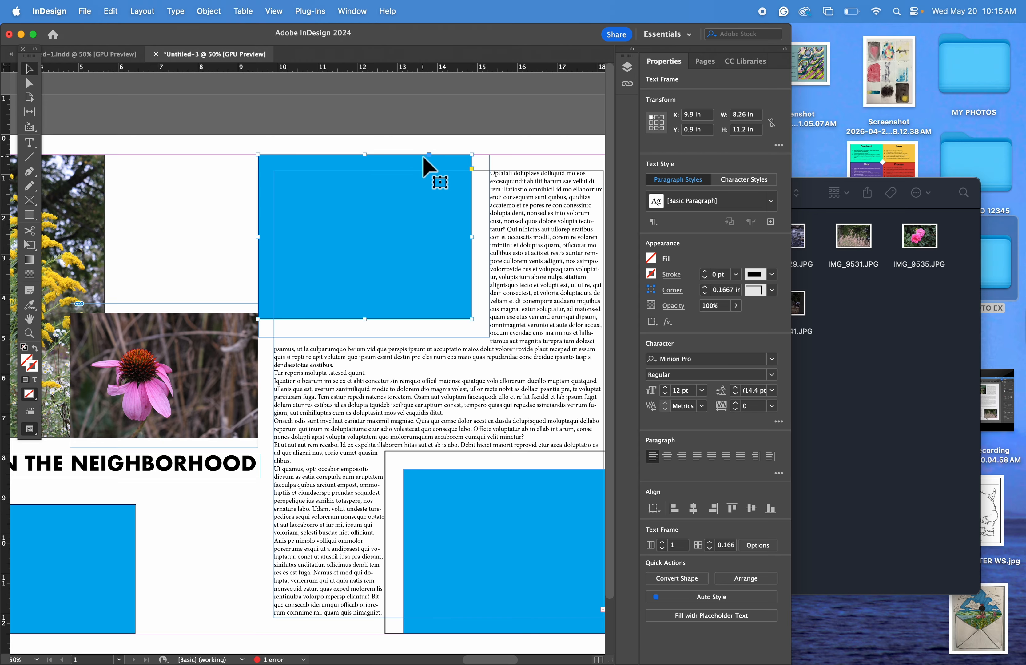
{"action": "left_click", "coordinate": [951, 337]}
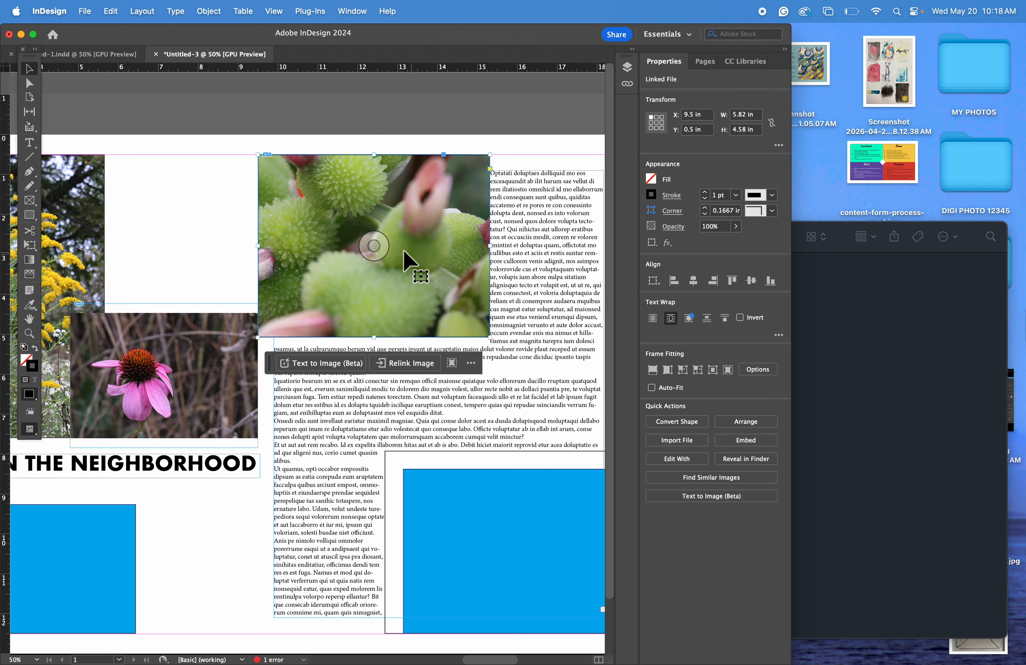
{"action": "left_click", "coordinate": [231, 214]}
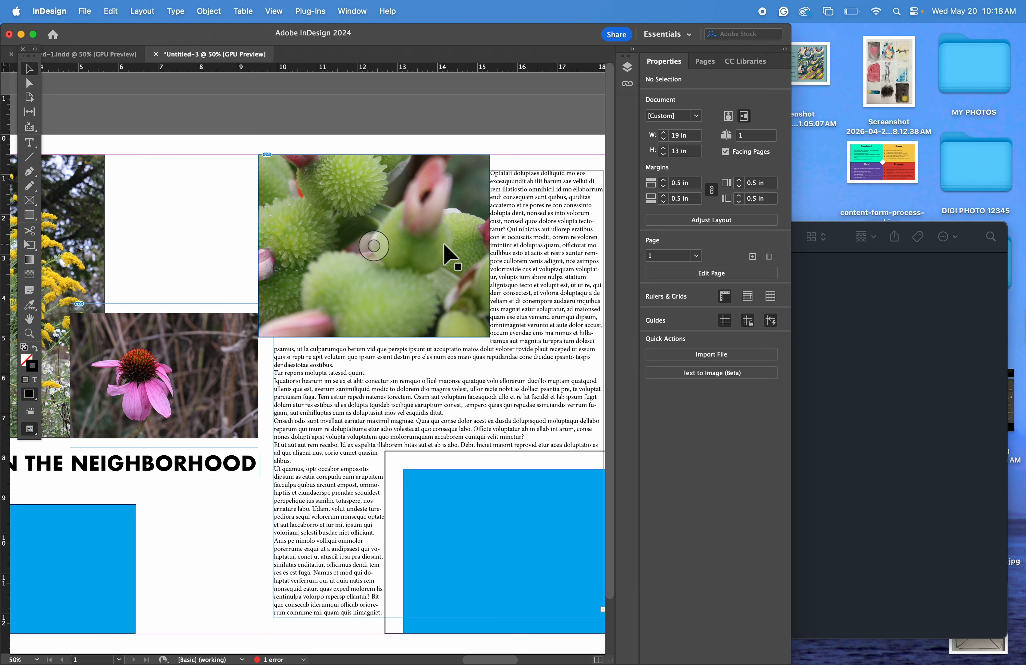
{"action": "key", "text": "super+z"}
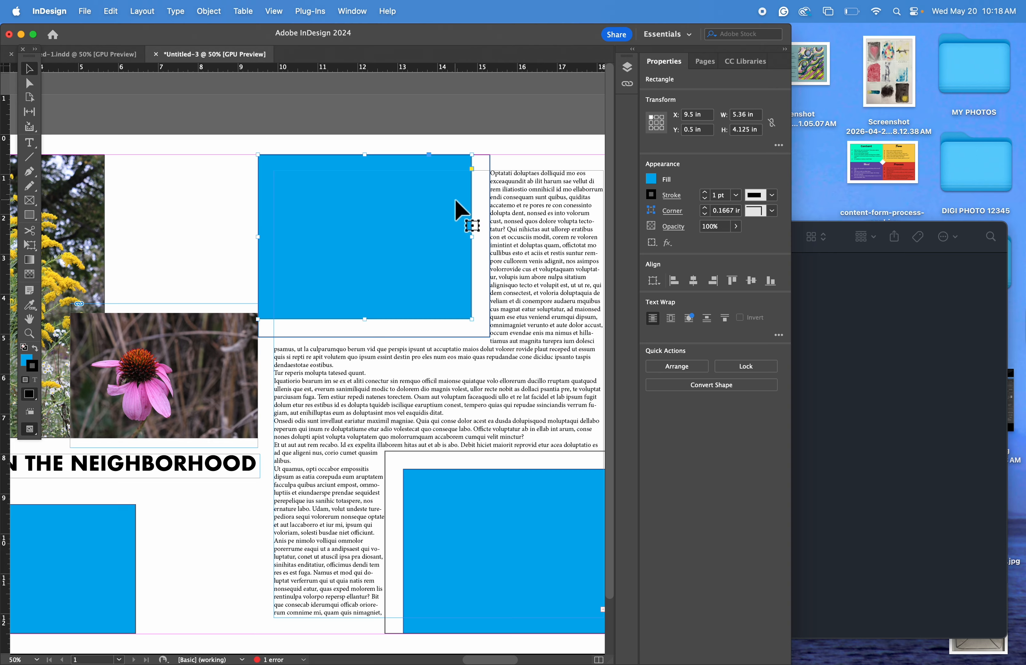
Step: Show the document's layers with Layer 1 expanded to list its objects
{"action": "left_click", "coordinate": [274, 11]}
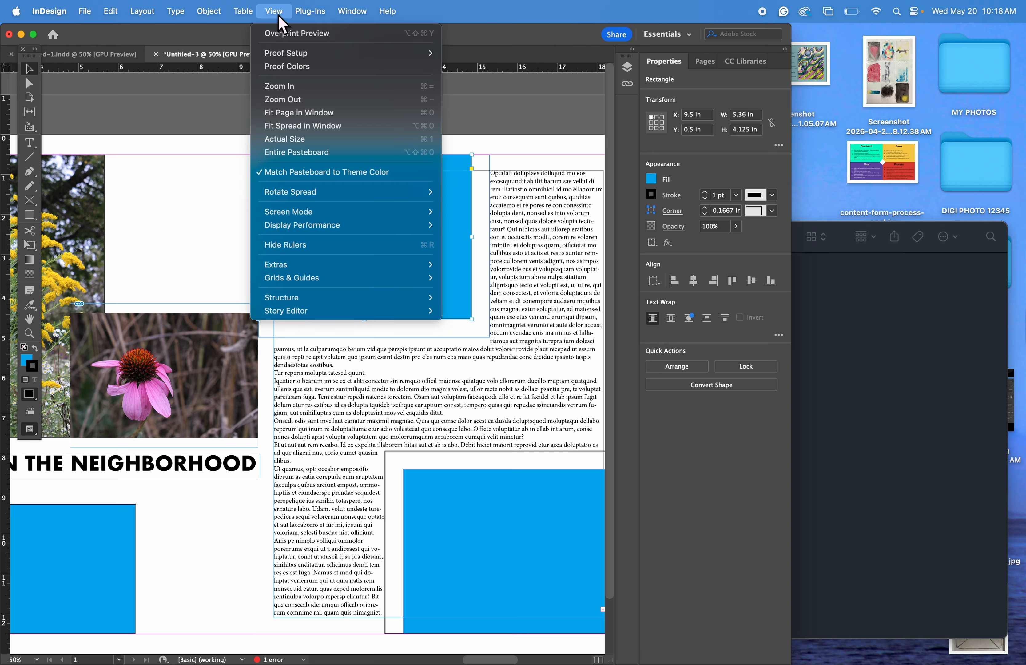
{"action": "mouse_move", "coordinate": [353, 11]}
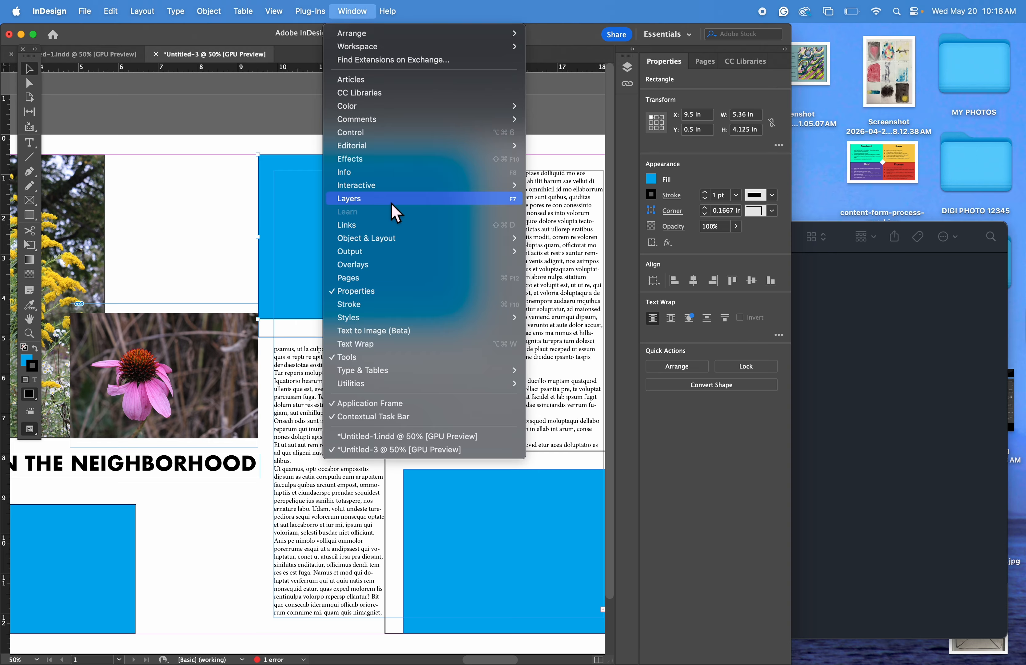
{"action": "left_click", "coordinate": [391, 202]}
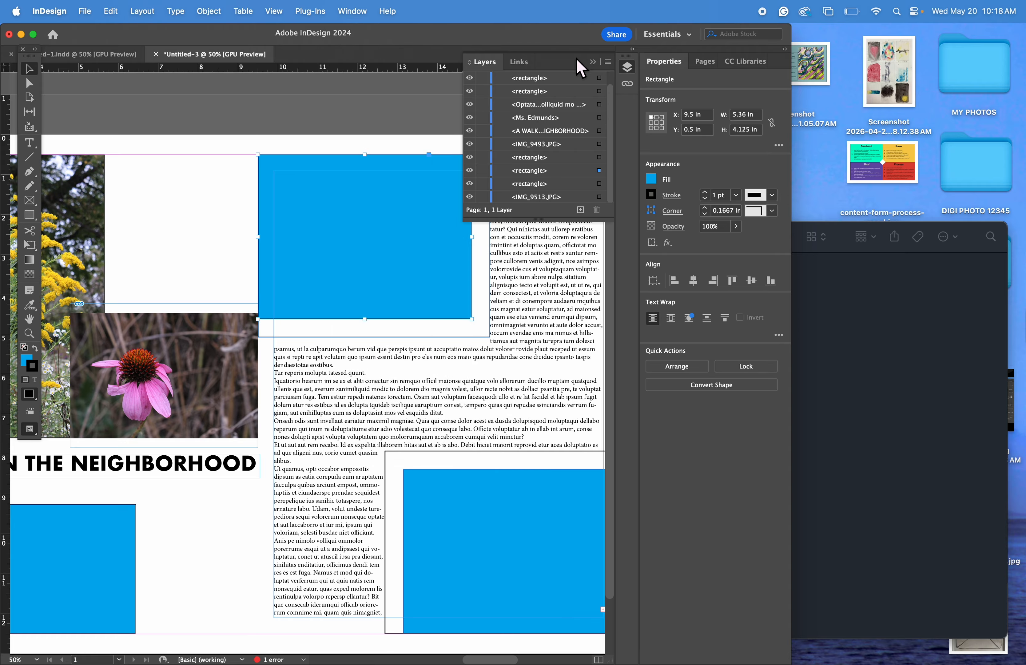
{"action": "scroll", "coordinate": [492, 81], "scroll_direction": "up", "scroll_amount": 1}
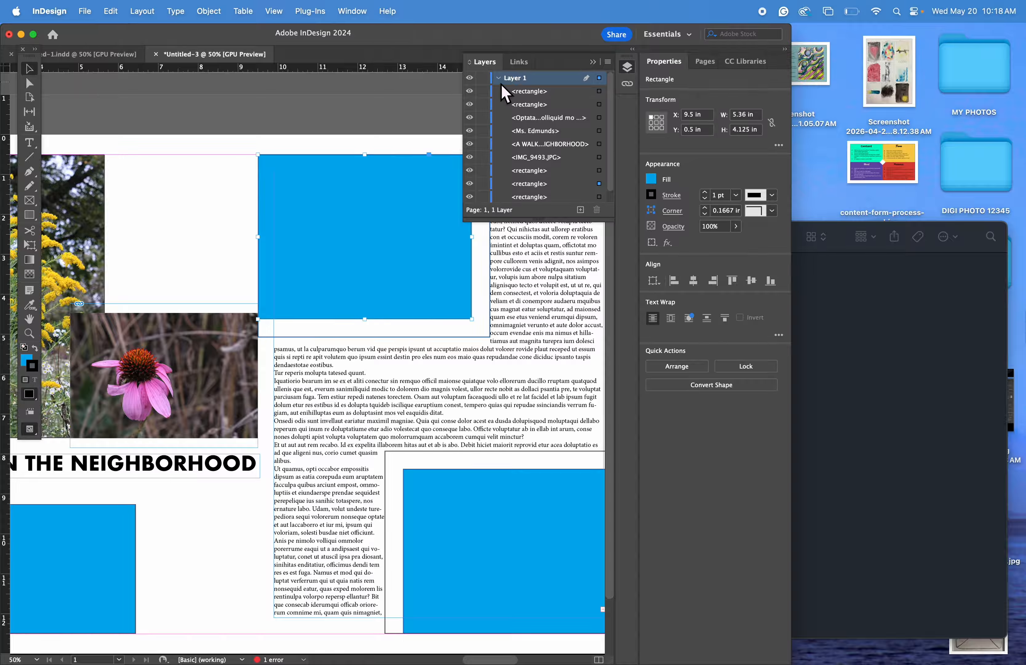
{"action": "left_click", "coordinate": [500, 78]}
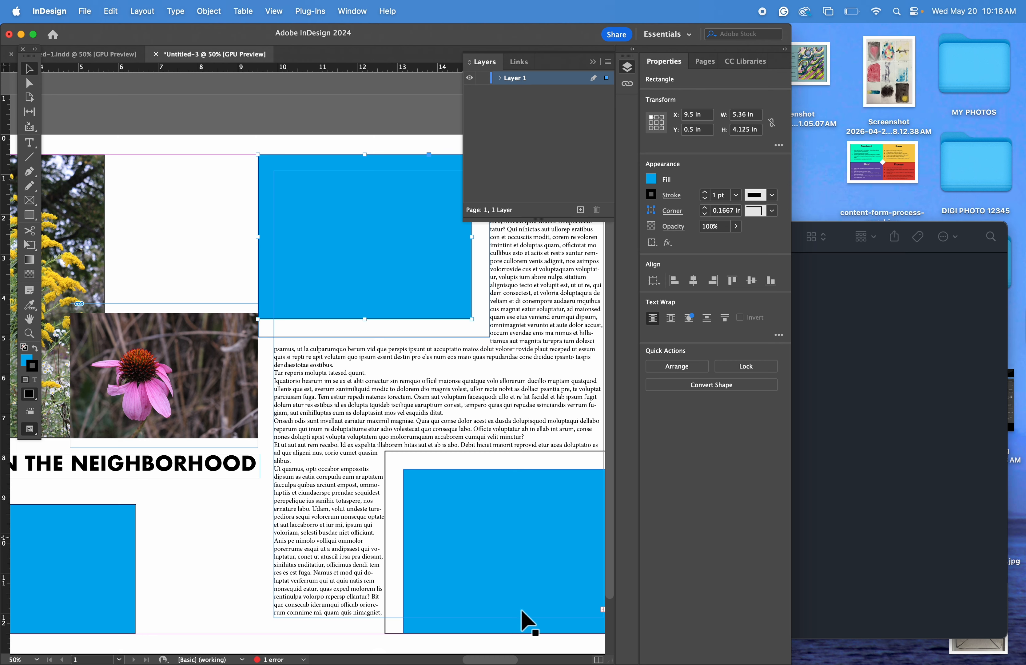
{"action": "left_click", "coordinate": [501, 79]}
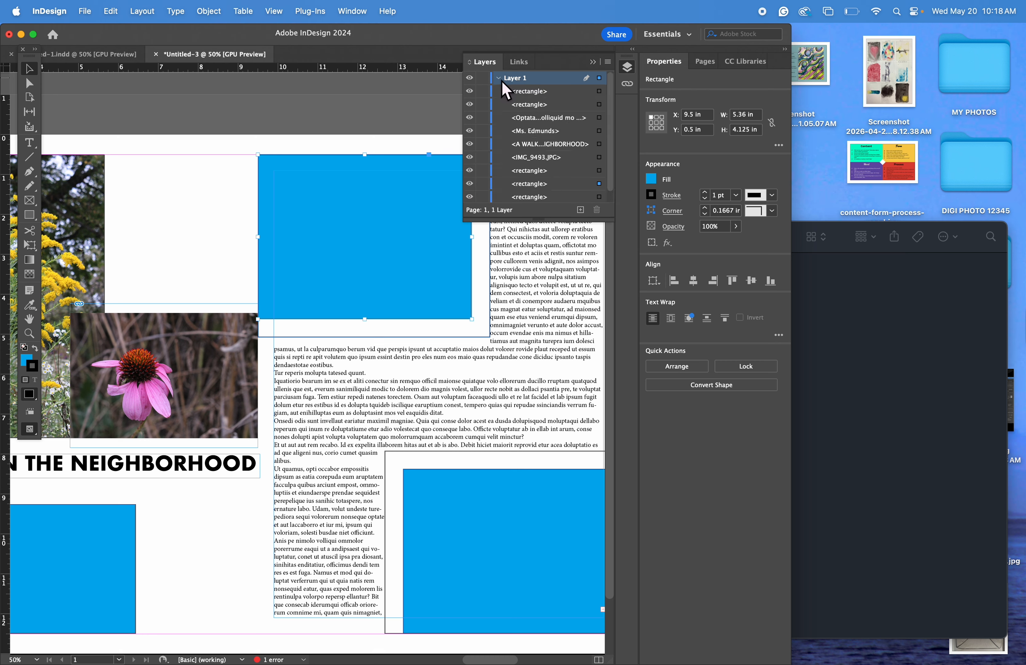
Step: Move the upper blue rectangle of the right-hand page to the top of Layer 1's stacking order
{"action": "scroll", "coordinate": [522, 125], "scroll_direction": "down", "scroll_amount": 1}
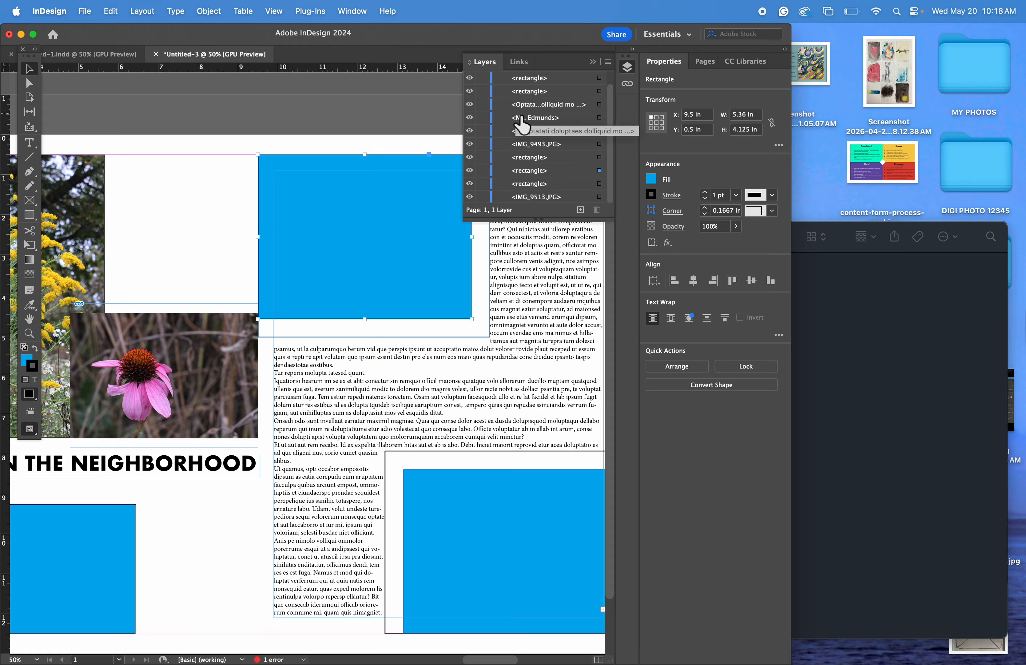
{"action": "left_click", "coordinate": [529, 159]}
{"action": "left_click", "coordinate": [503, 145]}
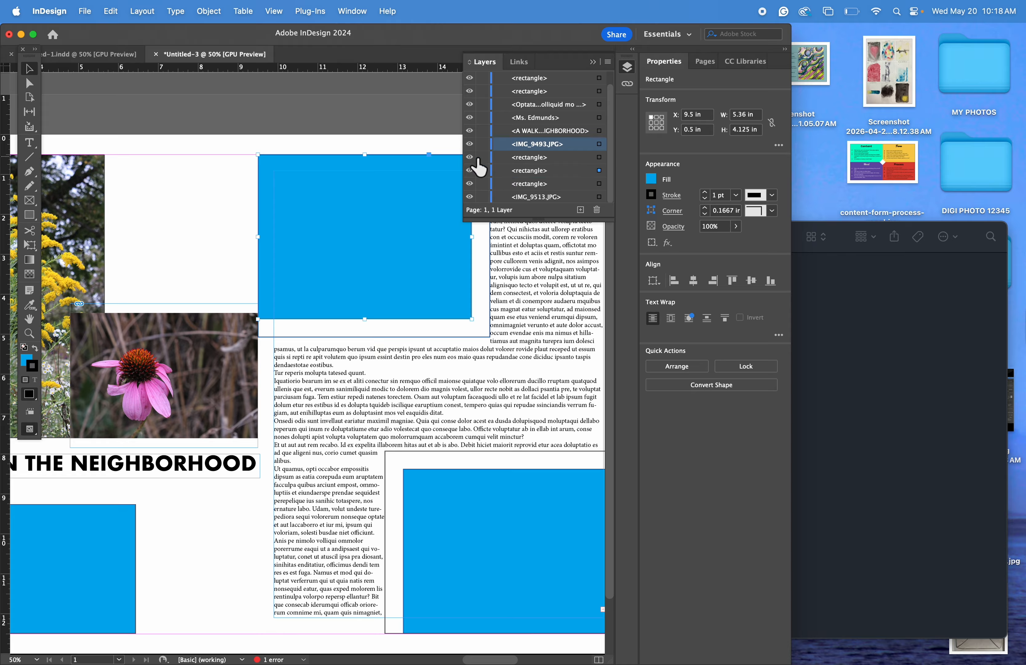
{"action": "left_click", "coordinate": [548, 171]}
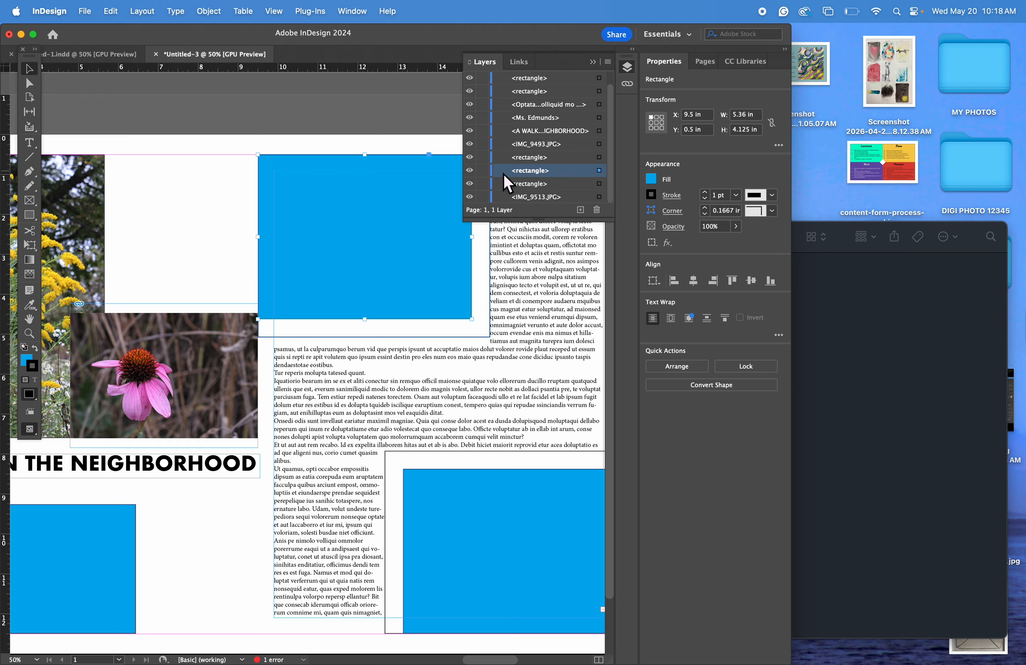
{"action": "left_click_drag", "start_coordinate": [504, 174], "coordinate": [520, 92]}
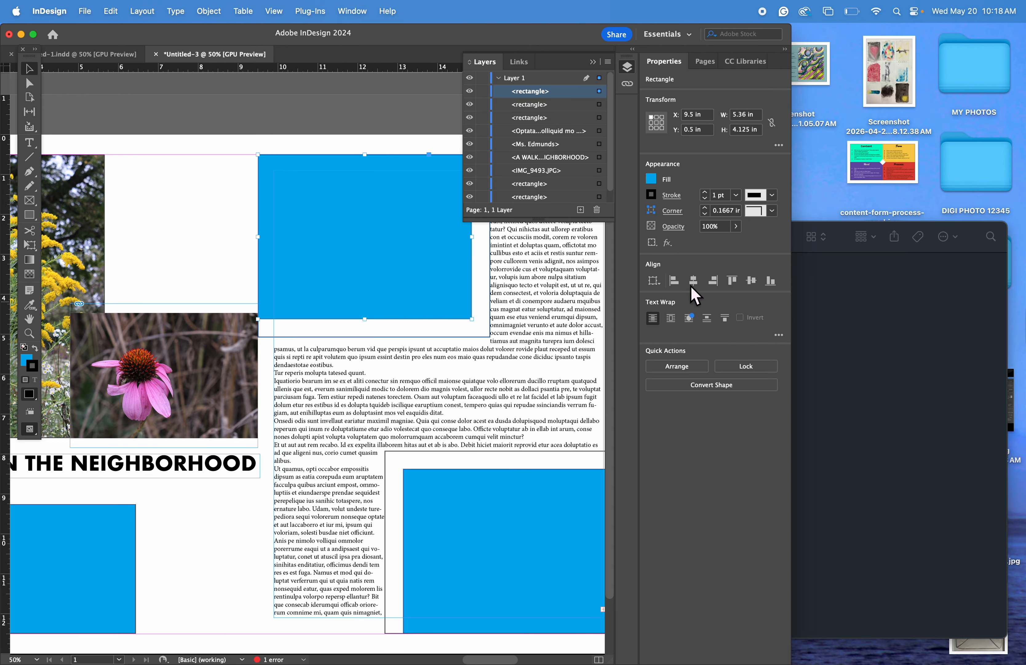
Step: Preview IMG_9541.JPG in the Final Essay folder in Finder, and place IMG_9531.JPG into the upper blue rectangle
{"action": "left_click", "coordinate": [942, 399]}
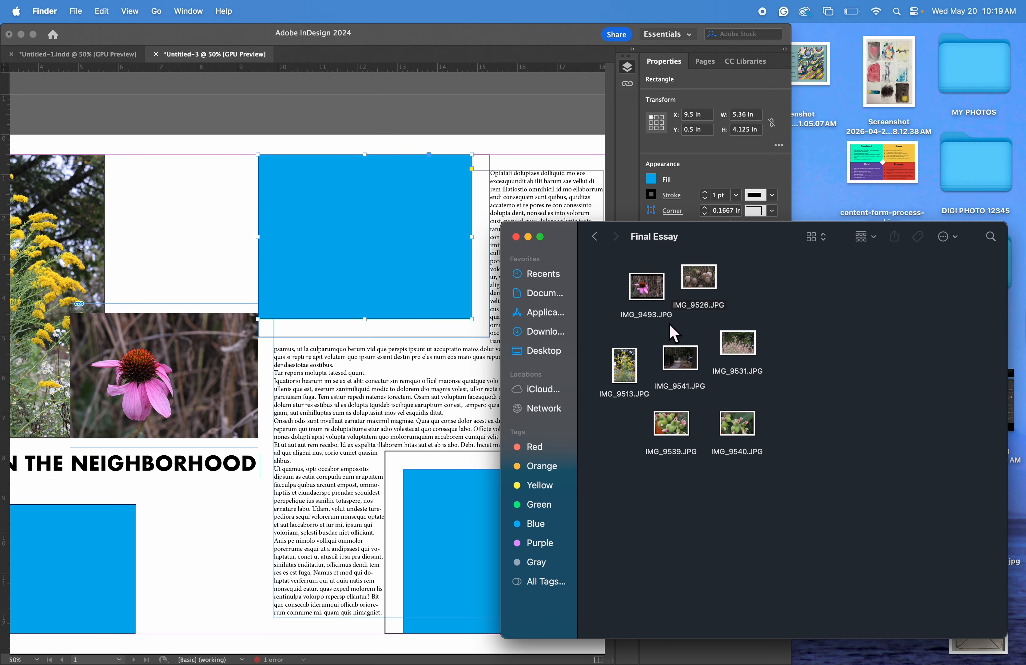
{"action": "left_click", "coordinate": [684, 360]}
{"action": "key", "text": "space"}
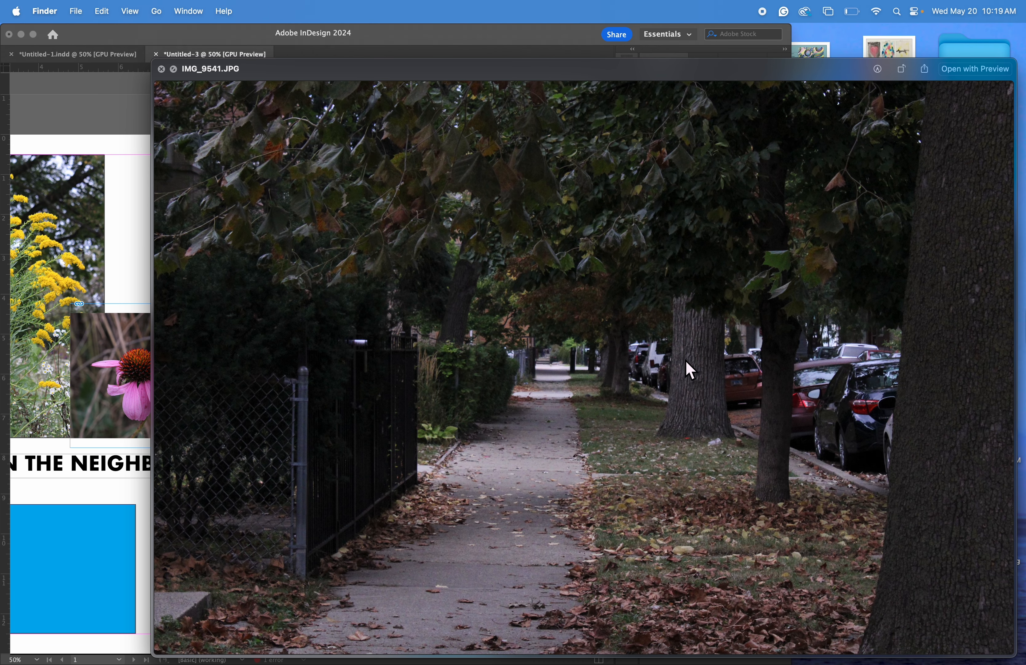
{"action": "left_click", "coordinate": [160, 69]}
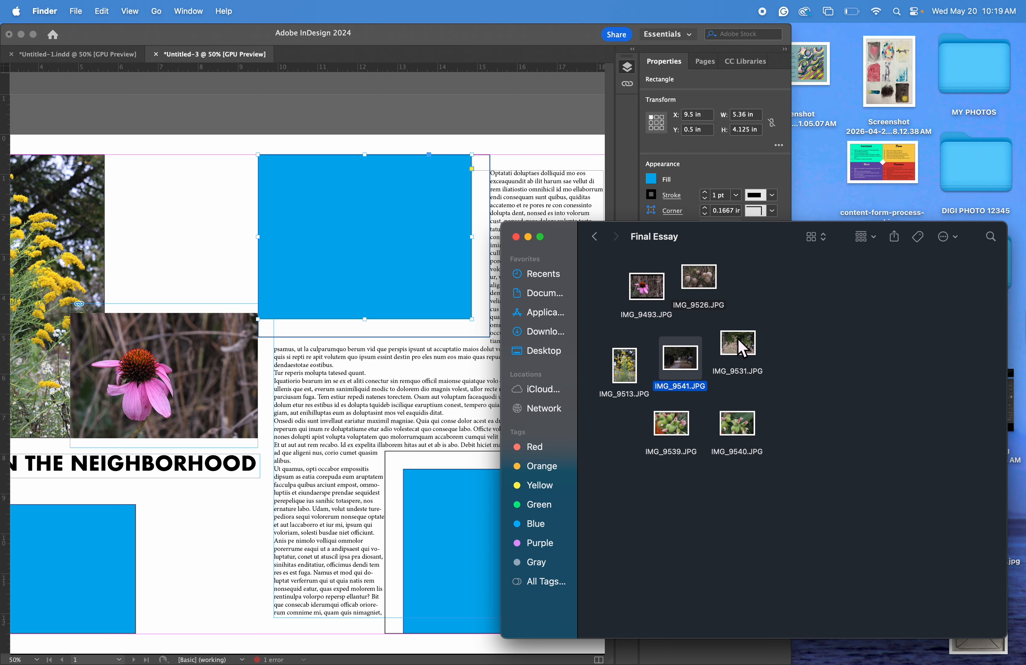
{"action": "left_click_drag", "start_coordinate": [743, 347], "coordinate": [383, 259]}
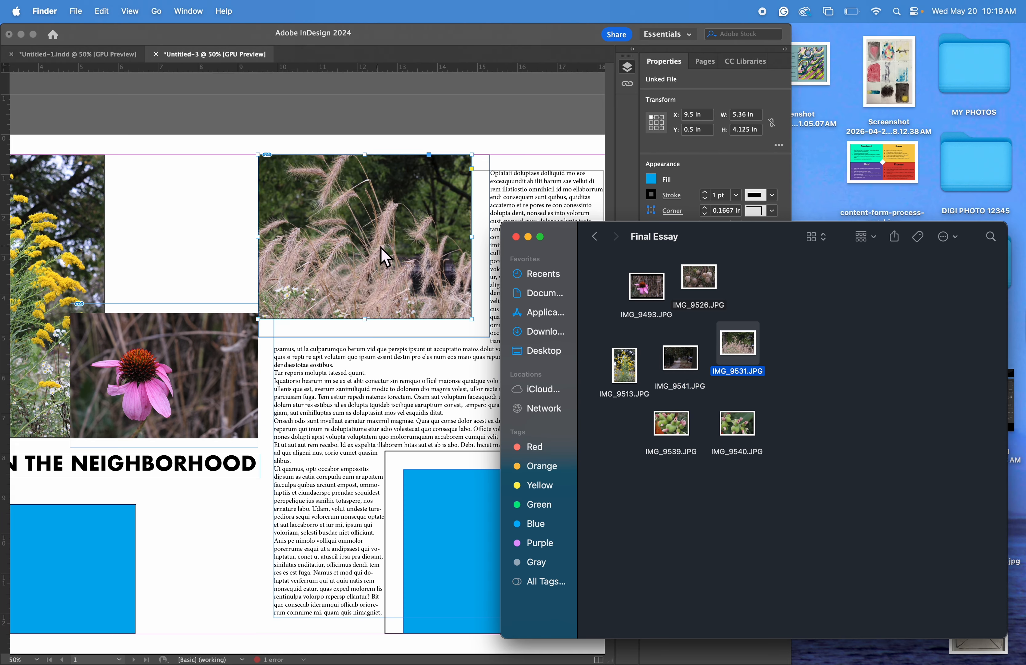
Step: Set the stroke of the text-wrap rectangle behind the grass photo to None
{"action": "scroll", "coordinate": [431, 355], "scroll_direction": "down", "scroll_amount": 3}
{"action": "scroll", "coordinate": [431, 355], "scroll_direction": "right", "scroll_amount": 3}
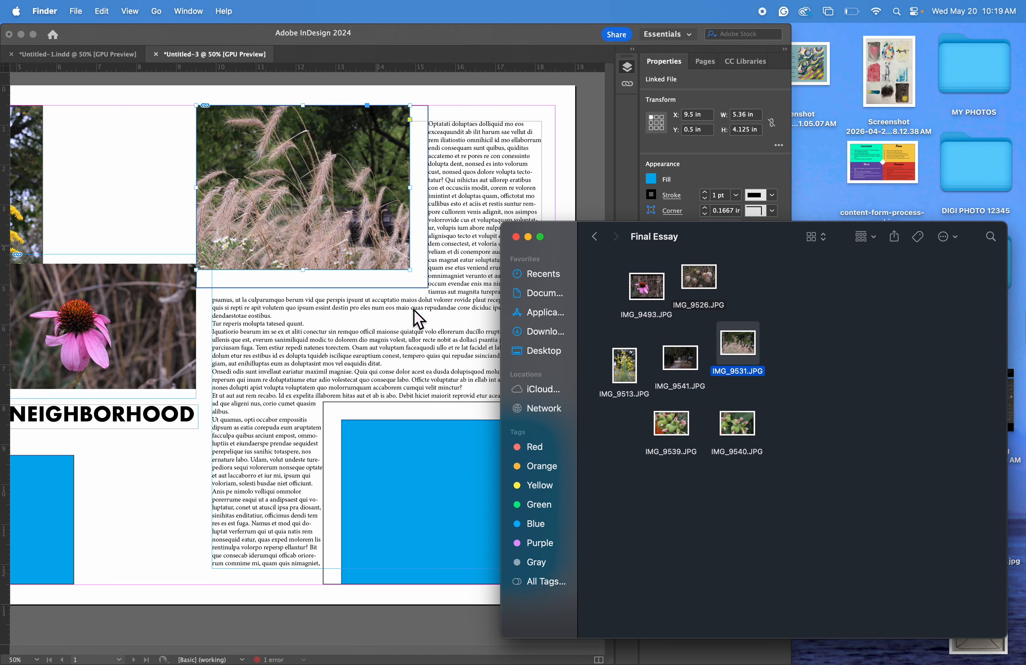
{"action": "left_click", "coordinate": [415, 299]}
{"action": "left_click", "coordinate": [429, 298]}
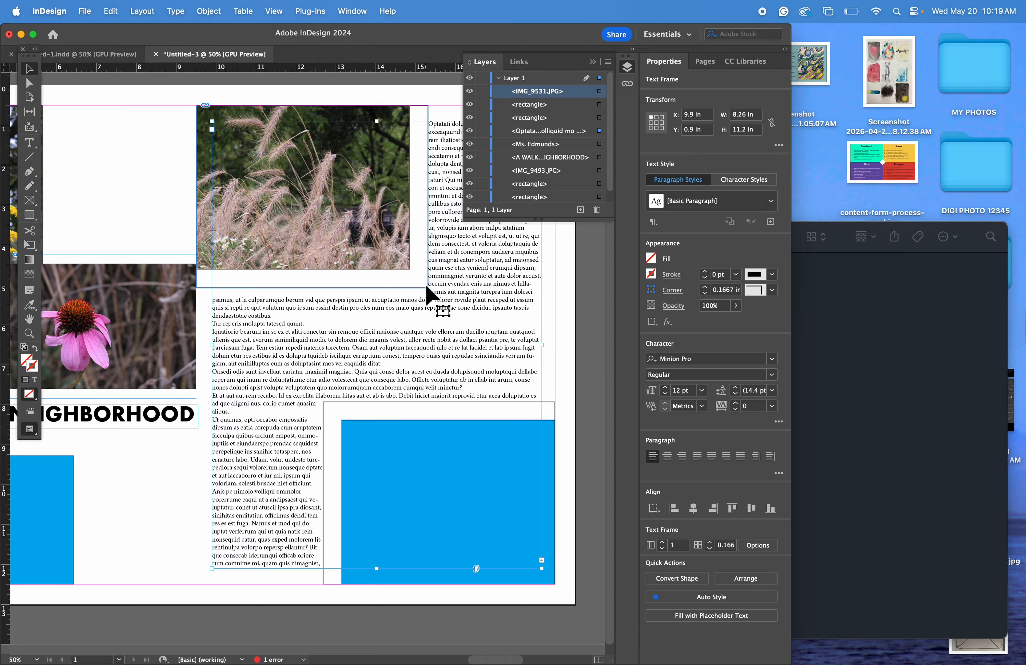
{"action": "left_click", "coordinate": [652, 196]}
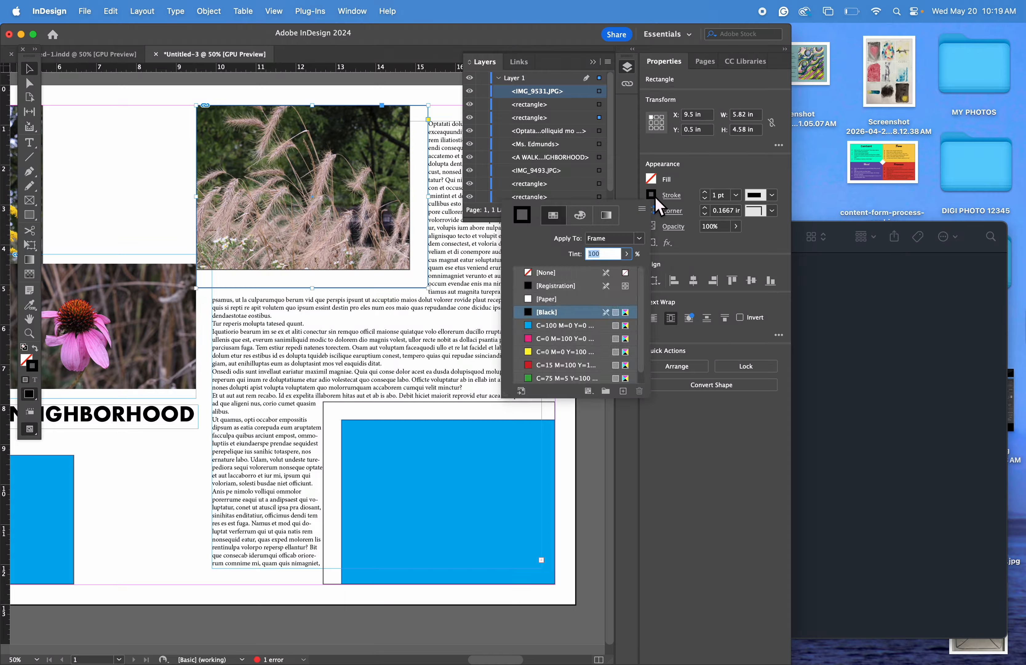
{"action": "left_click", "coordinate": [535, 272]}
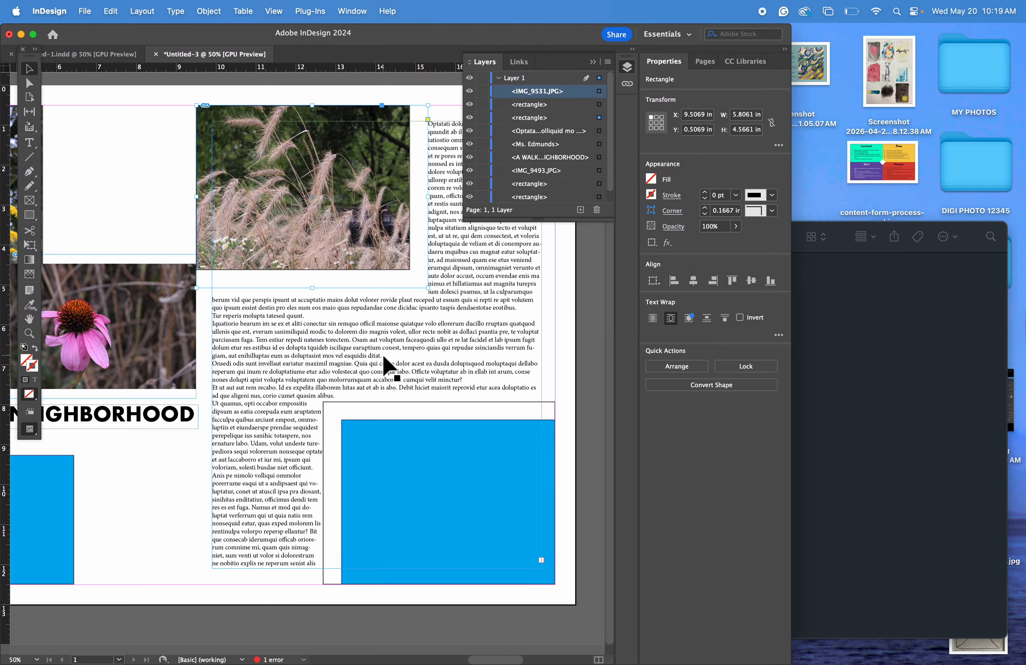
Step: Shift the body text frame on the right-hand page slightly up and to the left
{"action": "left_click", "coordinate": [508, 484]}
{"action": "left_click", "coordinate": [556, 544]}
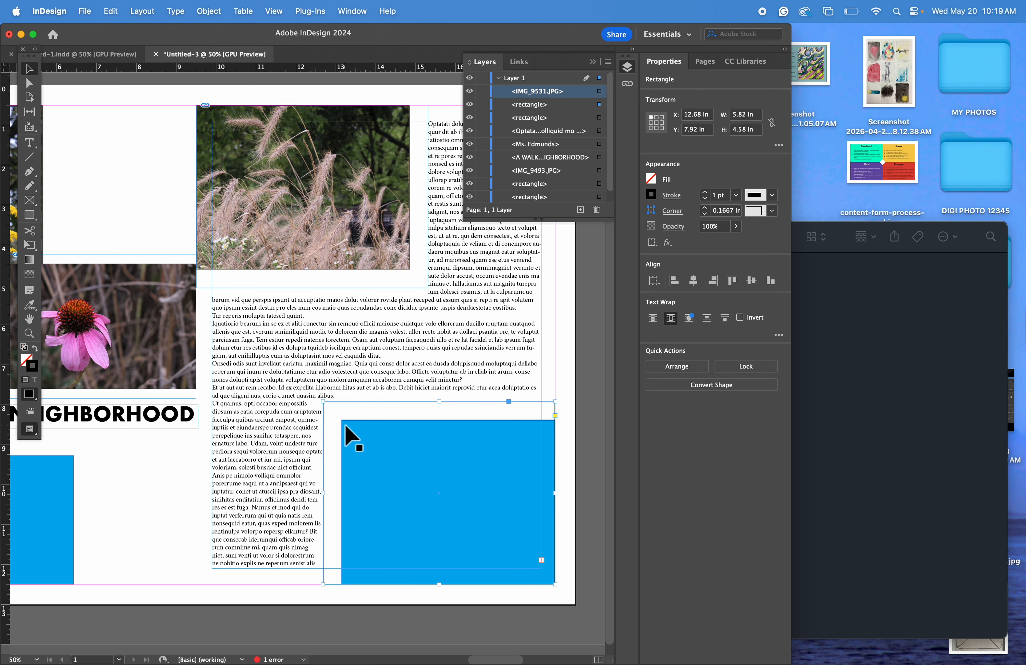
{"action": "left_click", "coordinate": [372, 433]}
{"action": "left_click", "coordinate": [535, 592]}
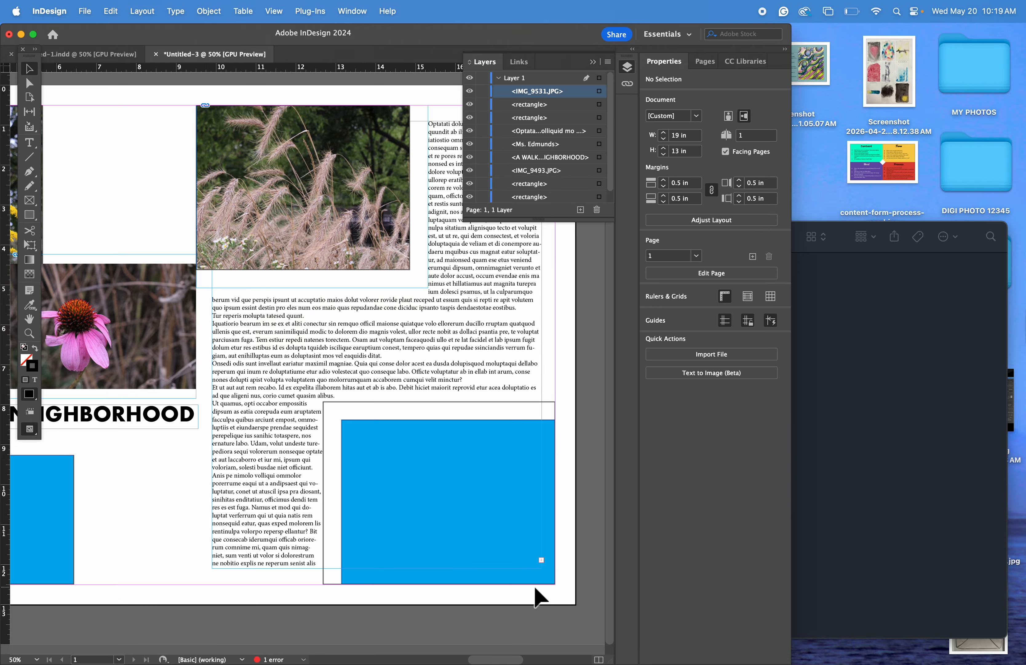
{"action": "left_click", "coordinate": [546, 587]}
{"action": "left_click_drag", "start_coordinate": [413, 489], "coordinate": [398, 481]}
Step: Move the lower blue rectangle of the right-hand page to the top of Layer 1's stacking order
{"action": "left_click", "coordinate": [548, 466]}
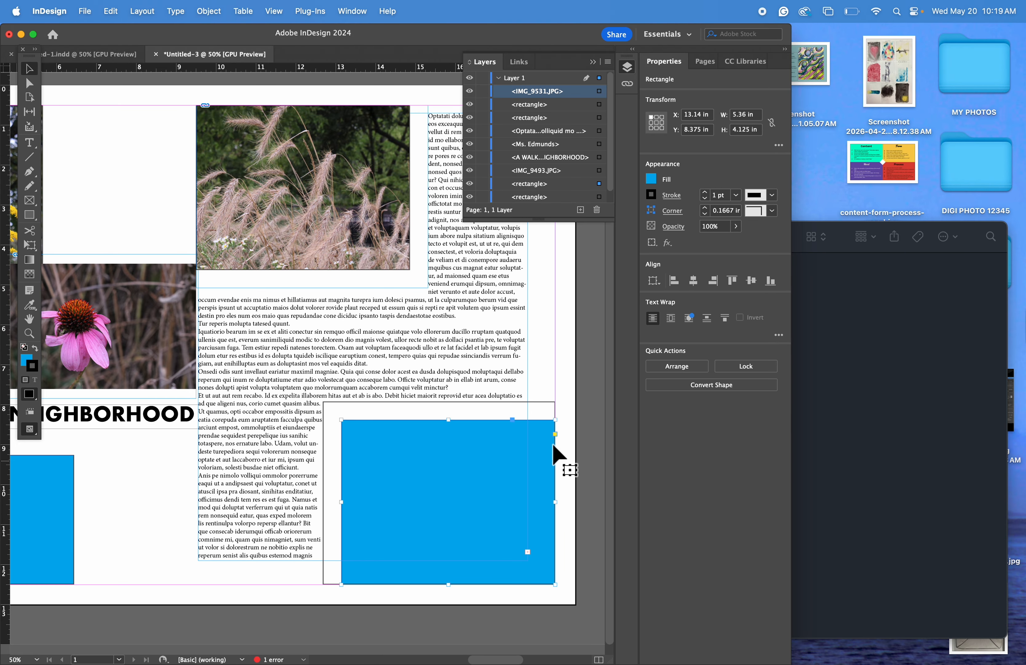
{"action": "left_click", "coordinate": [557, 419]}
{"action": "left_click", "coordinate": [553, 433]}
{"action": "left_click_drag", "start_coordinate": [567, 185], "coordinate": [564, 91]}
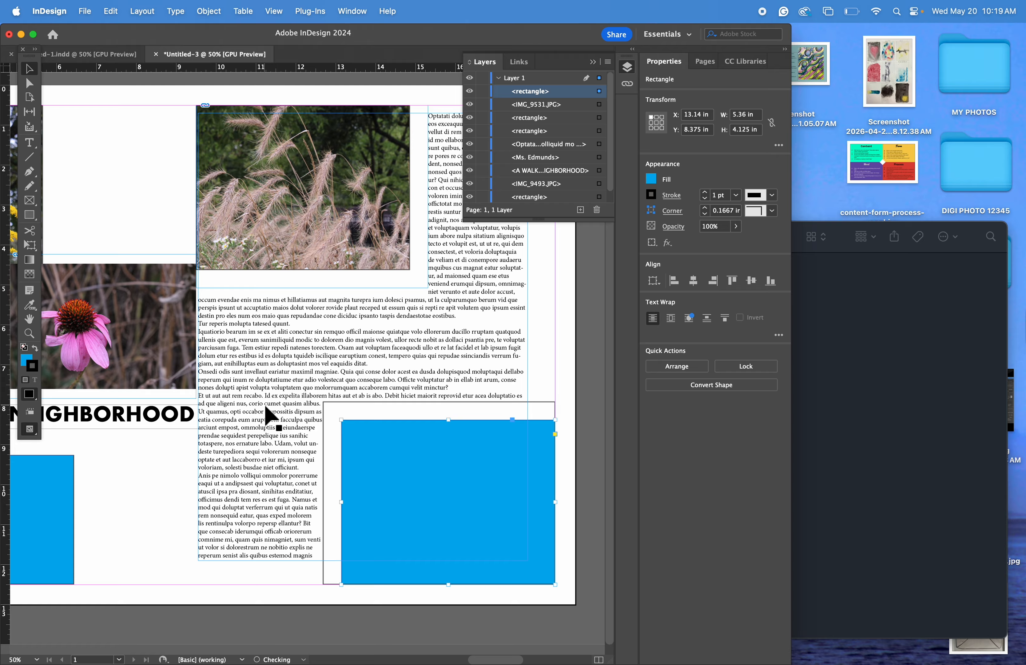
Step: Shift the body text frame on the right-hand page slightly right, to an X position of about 9.88 in
{"action": "double_click", "coordinate": [249, 404]}
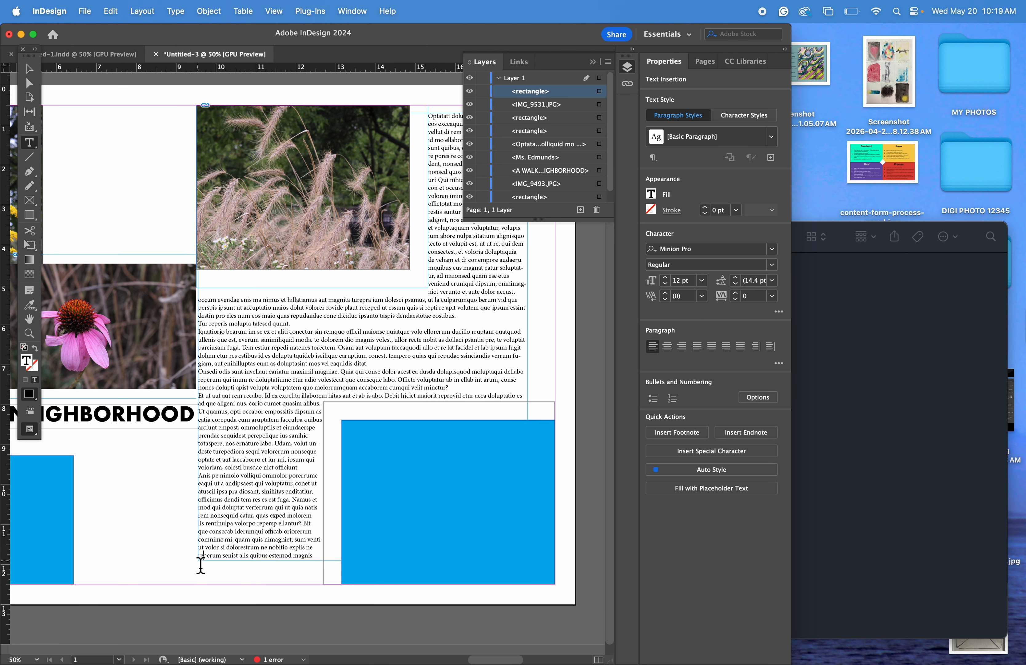
{"action": "key", "text": "Escape"}
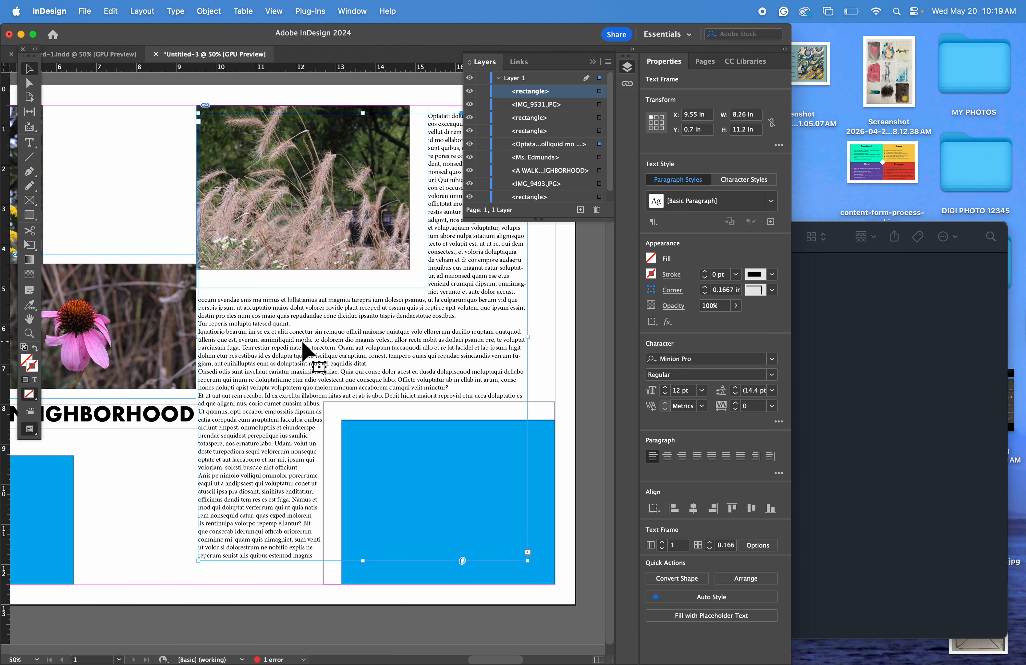
{"action": "left_click", "coordinate": [302, 338]}
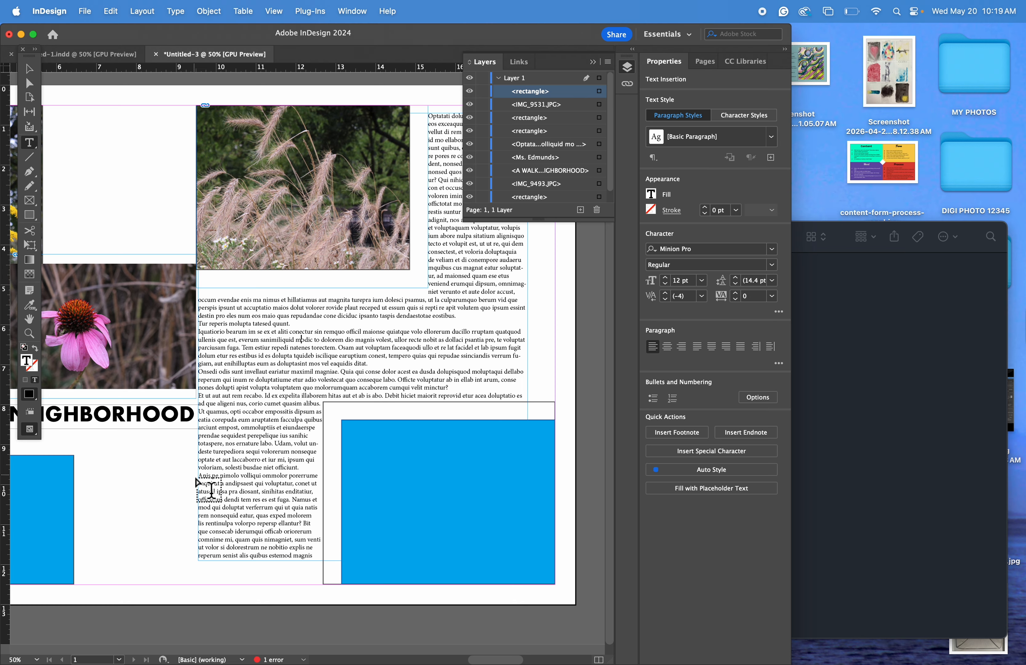
{"action": "left_click", "coordinate": [29, 68]}
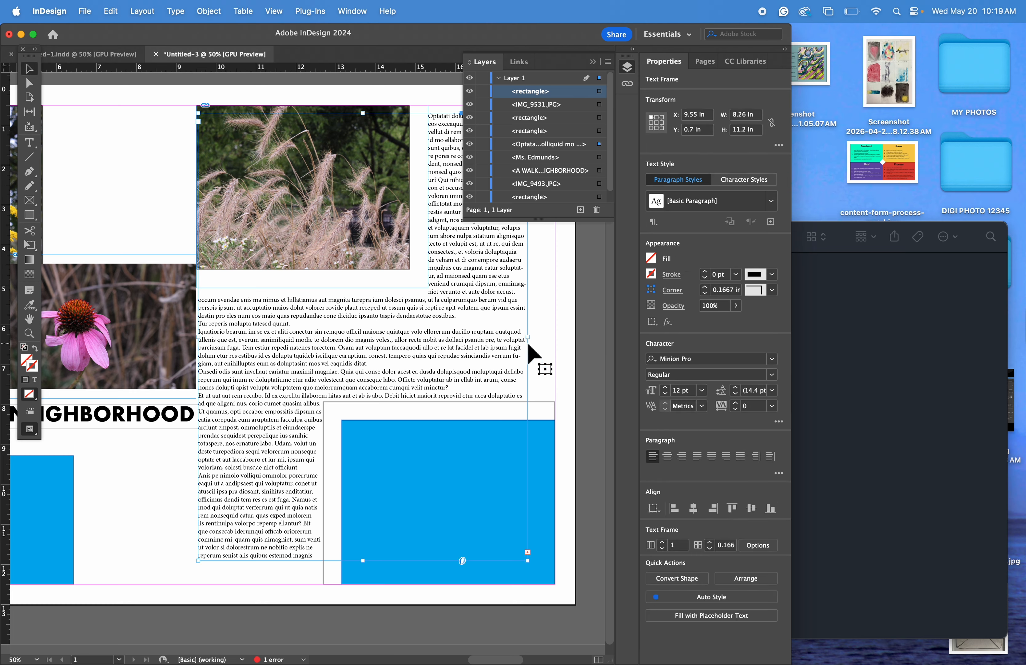
{"action": "left_click_drag", "start_coordinate": [528, 344], "coordinate": [548, 358]}
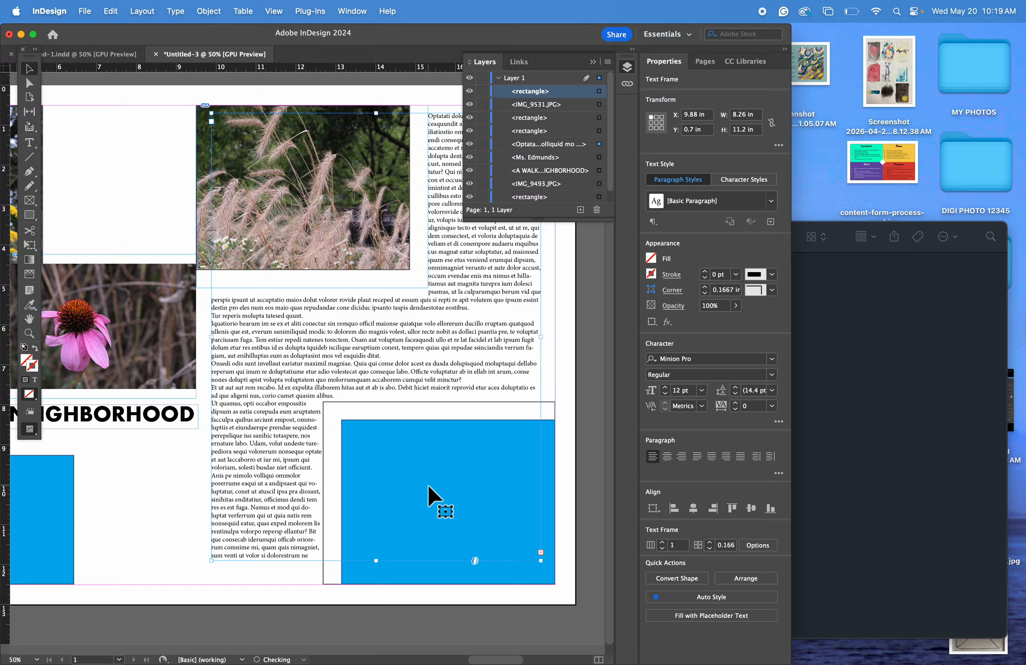
Step: Place IMG_9539.JPG from the Final Essay folder into the lower blue rectangle of the right-hand page and fill its frame proportionally
{"action": "left_click", "coordinate": [513, 581]}
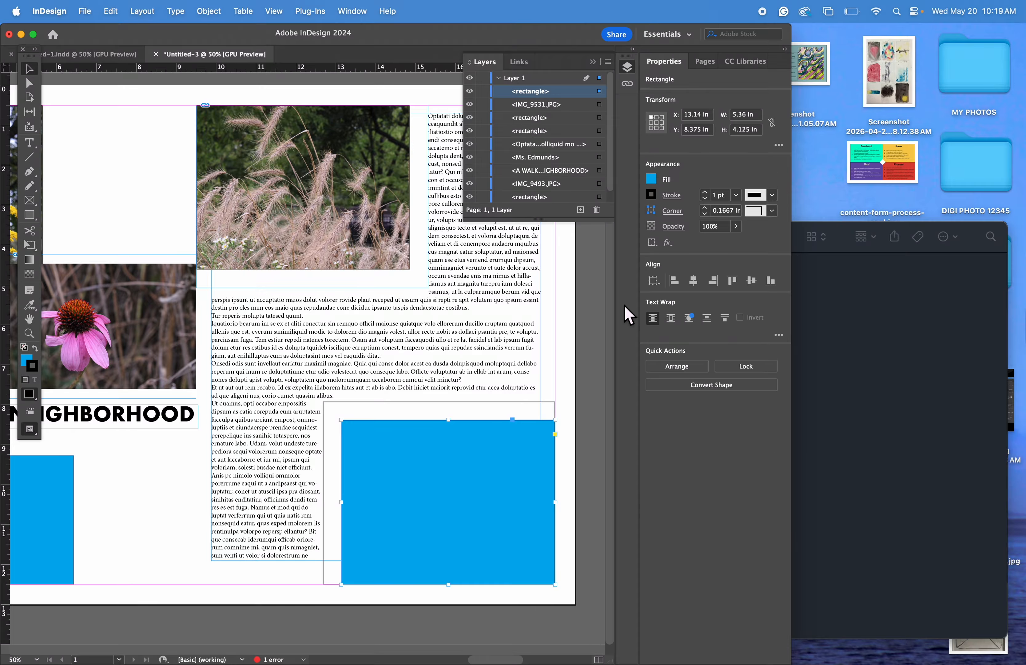
{"action": "left_click", "coordinate": [866, 329]}
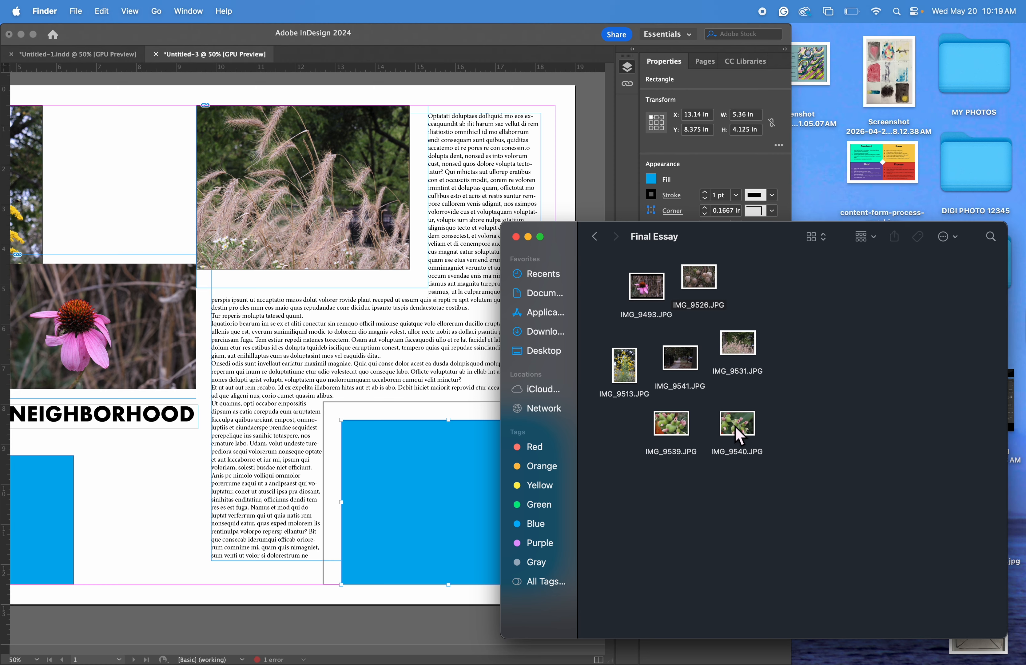
{"action": "left_click_drag", "start_coordinate": [691, 427], "coordinate": [420, 488]}
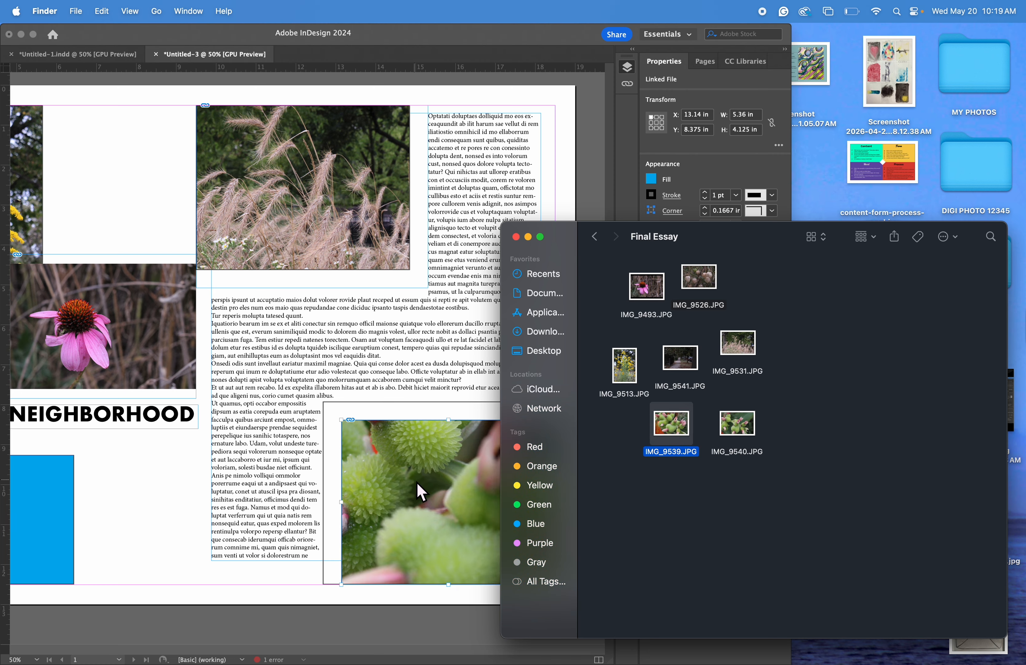
{"action": "left_click", "coordinate": [311, 214]}
{"action": "right_click", "coordinate": [307, 200]}
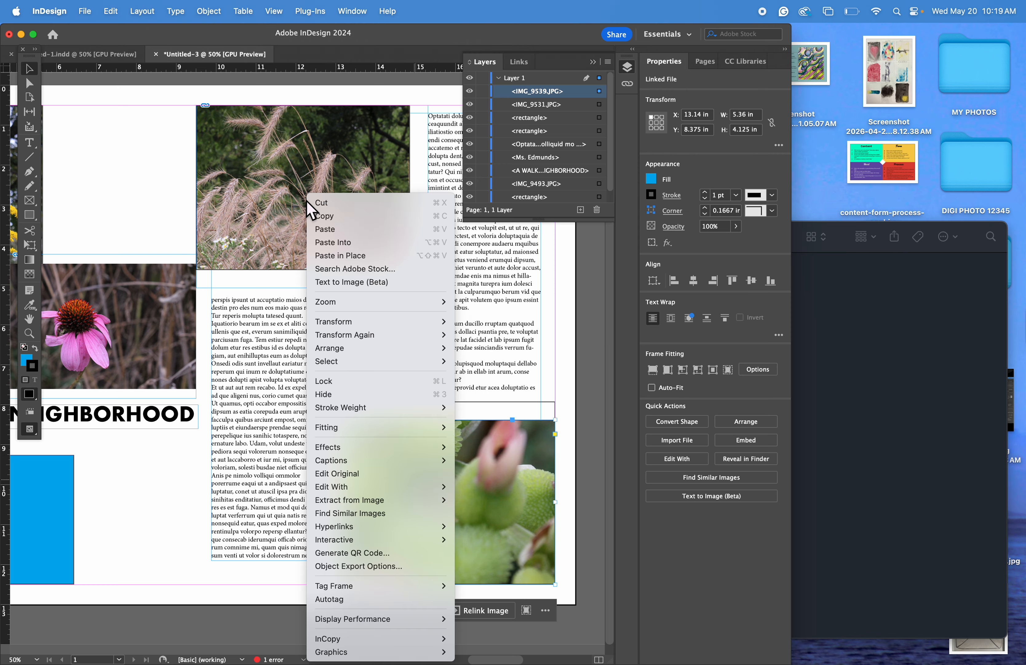
{"action": "mouse_move", "coordinate": [351, 429]}
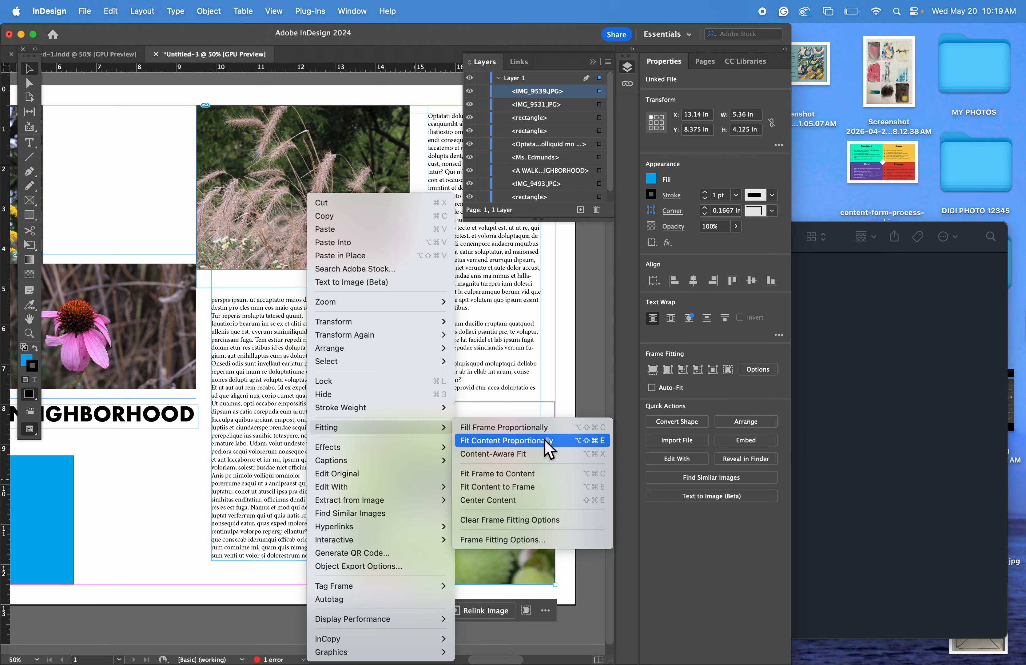
{"action": "left_click", "coordinate": [553, 432]}
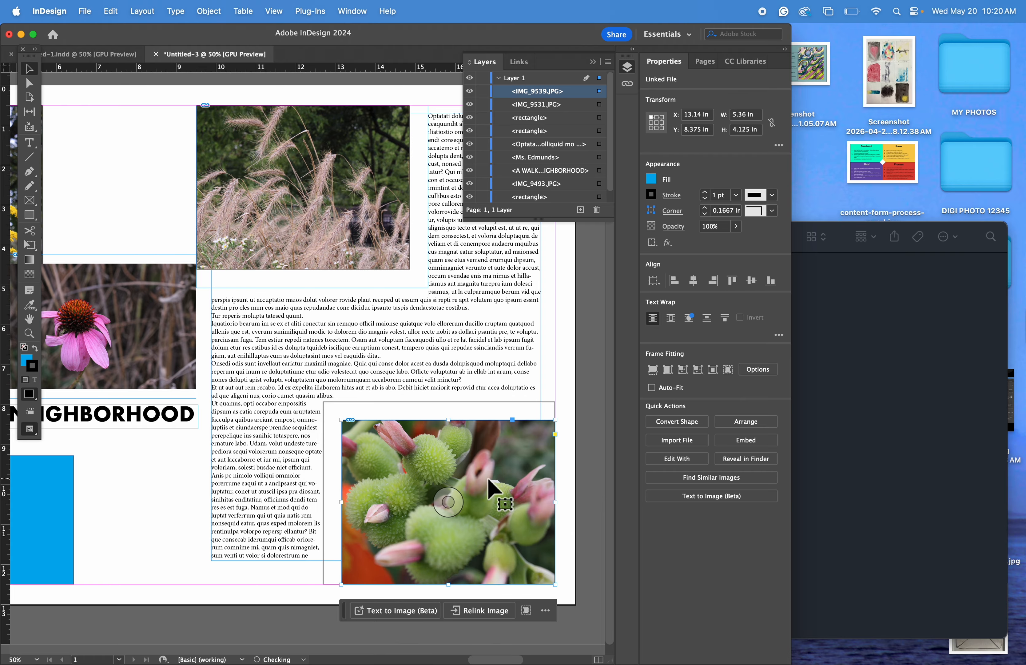
Step: Make the grass photo at the top of the right-hand page fill its frame proportionally
{"action": "left_click", "coordinate": [290, 182]}
{"action": "right_click", "coordinate": [290, 182]}
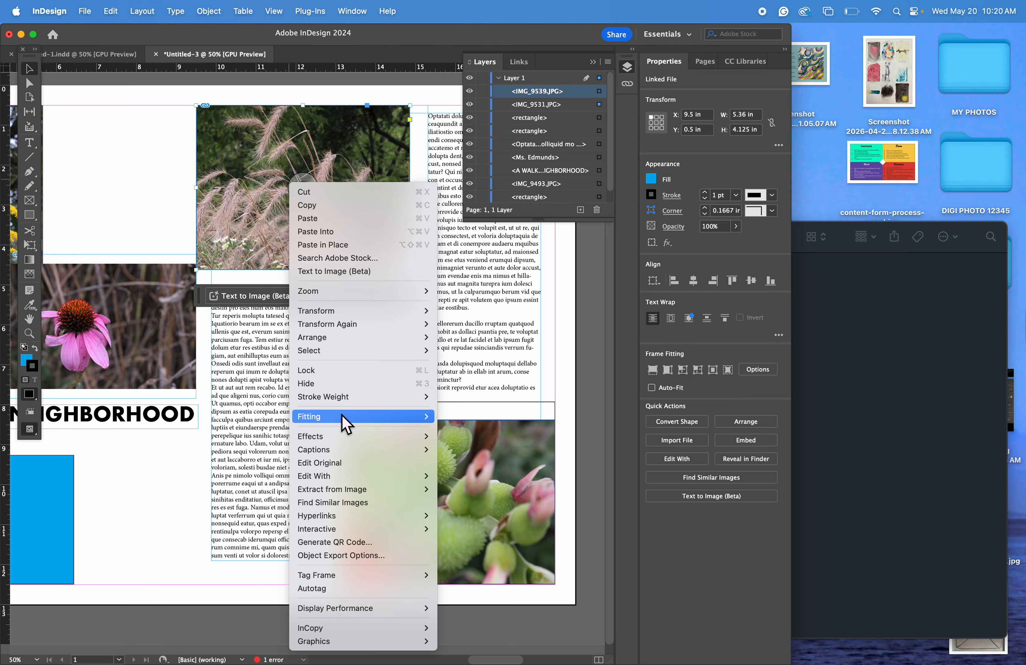
{"action": "mouse_move", "coordinate": [405, 418]}
{"action": "left_click", "coordinate": [496, 419]}
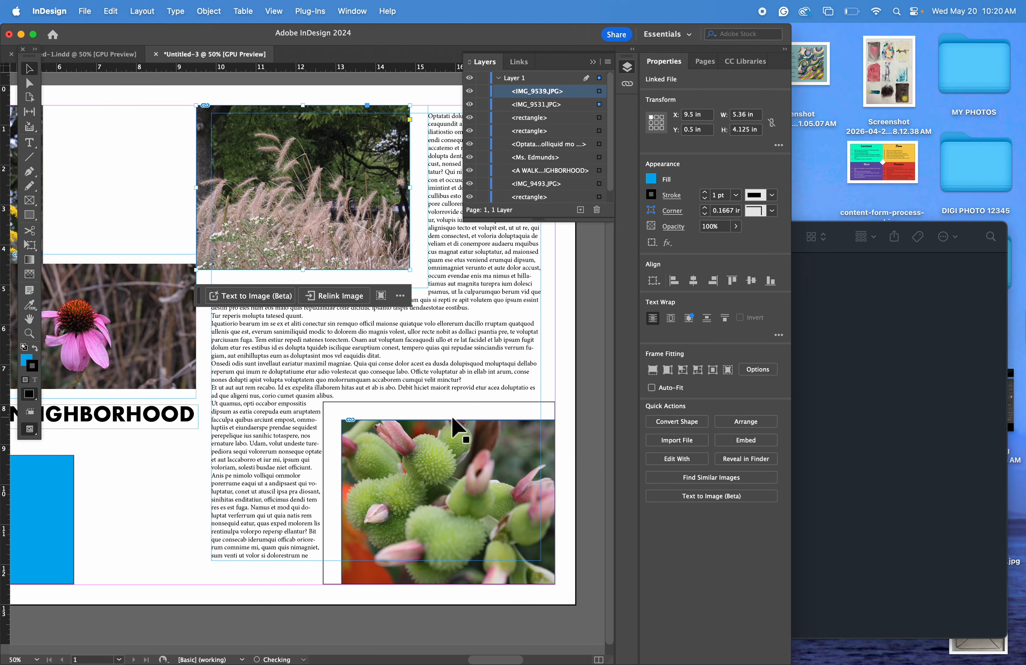
Step: Place IMG_9541.JPG from the Final Essay folder into the blue rectangle beneath the title and byline
{"action": "scroll", "coordinate": [185, 448], "scroll_direction": "left", "scroll_amount": 10}
{"action": "left_click", "coordinate": [190, 505]}
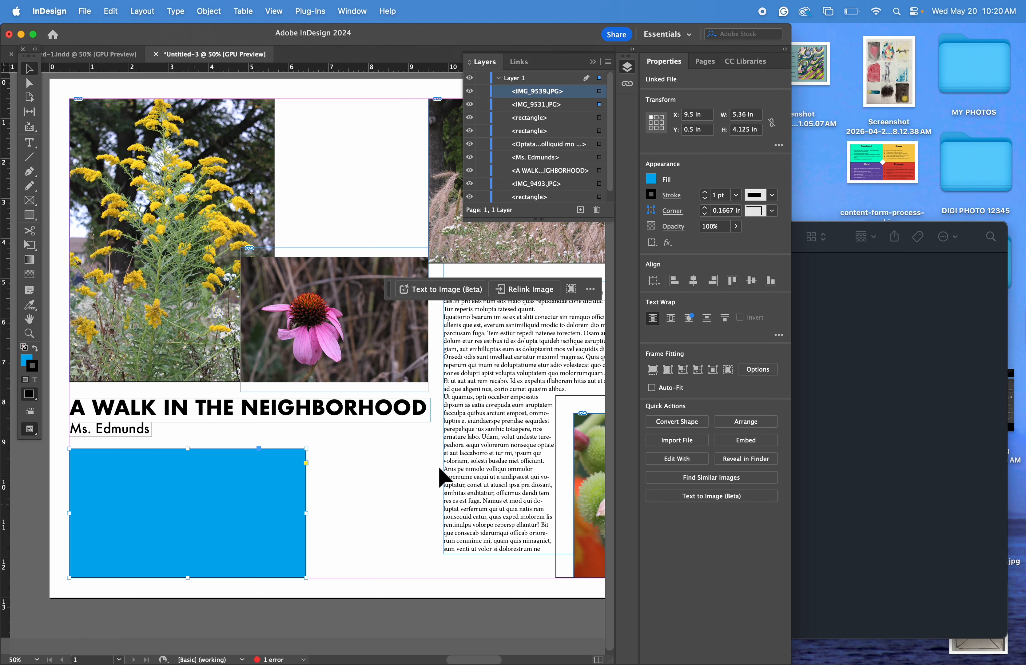
{"action": "left_click", "coordinate": [847, 389]}
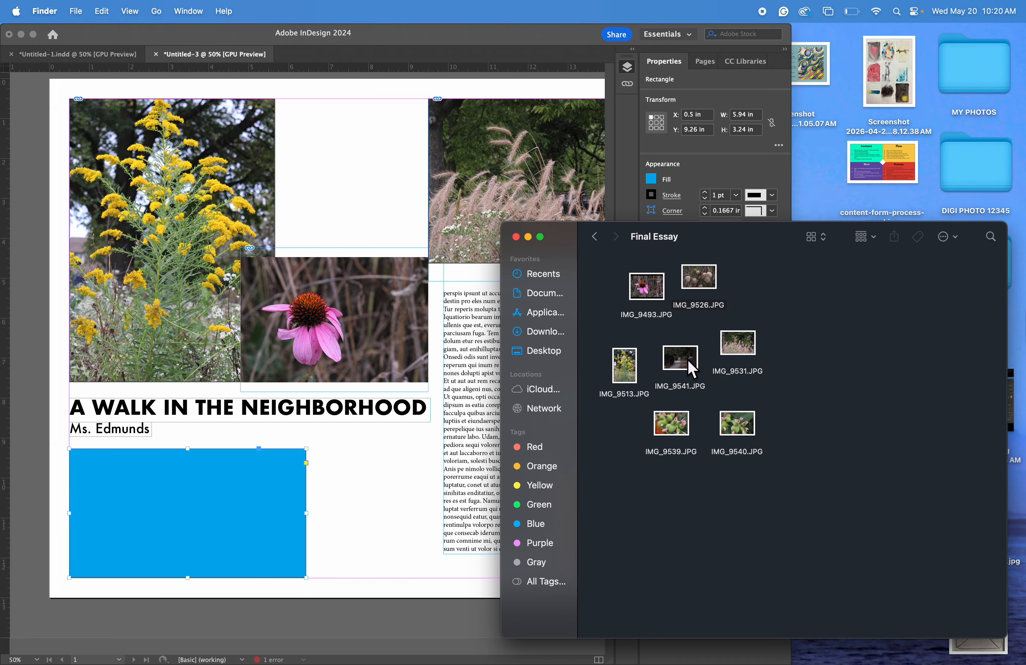
{"action": "left_click_drag", "start_coordinate": [693, 368], "coordinate": [225, 540]}
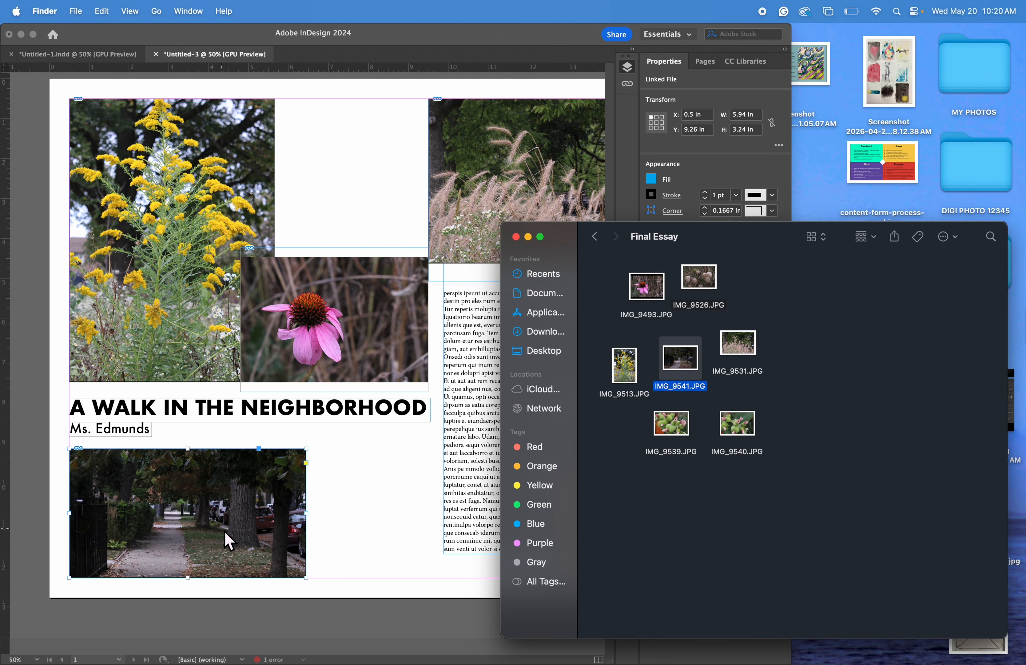
Step: Try Content-Aware Fit on the sidewalk photo under the byline and undo it
{"action": "left_click", "coordinate": [225, 534]}
{"action": "left_click", "coordinate": [224, 533]}
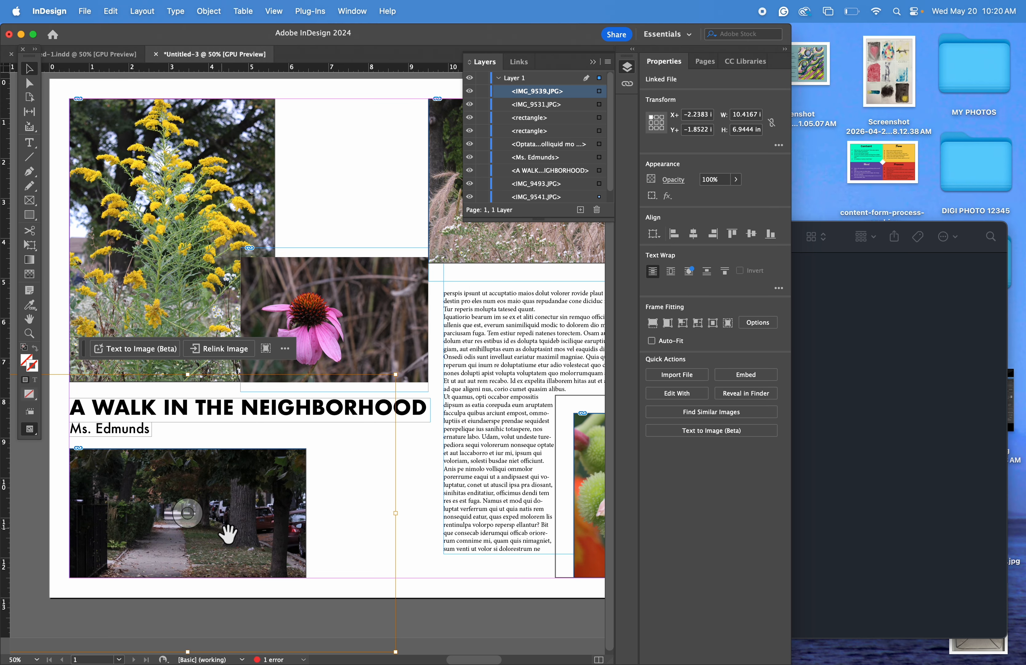
{"action": "right_click", "coordinate": [223, 533]}
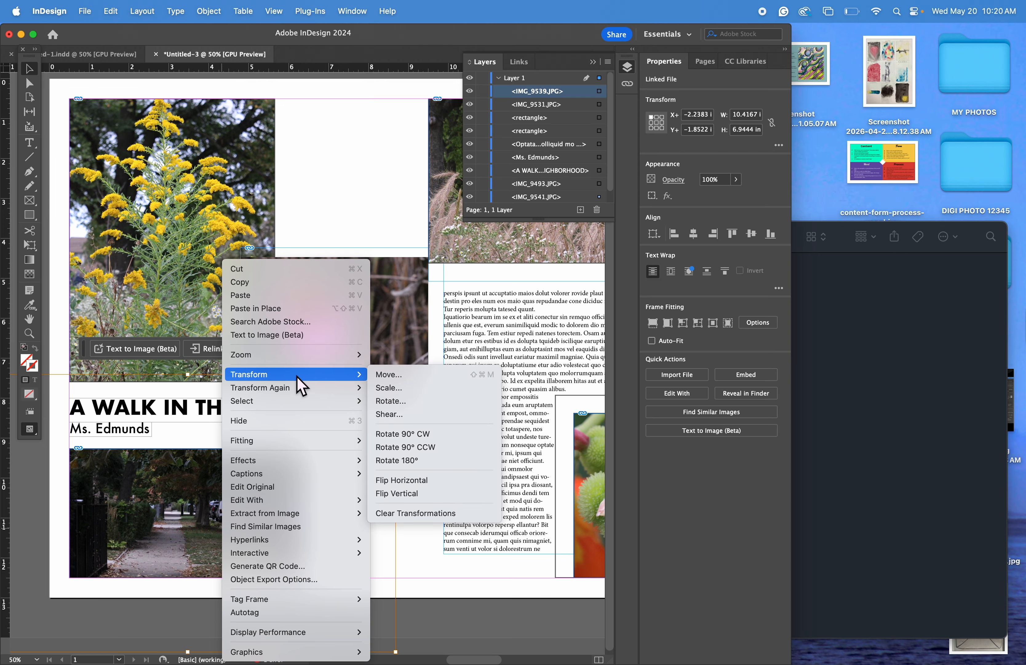
{"action": "mouse_move", "coordinate": [290, 441]}
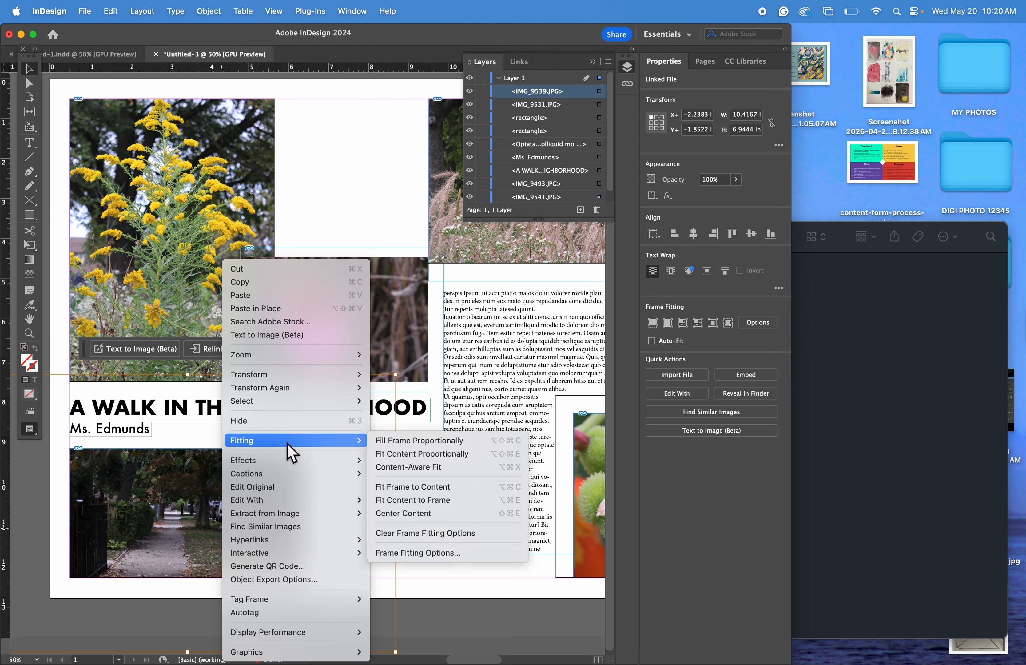
{"action": "left_click", "coordinate": [465, 467]}
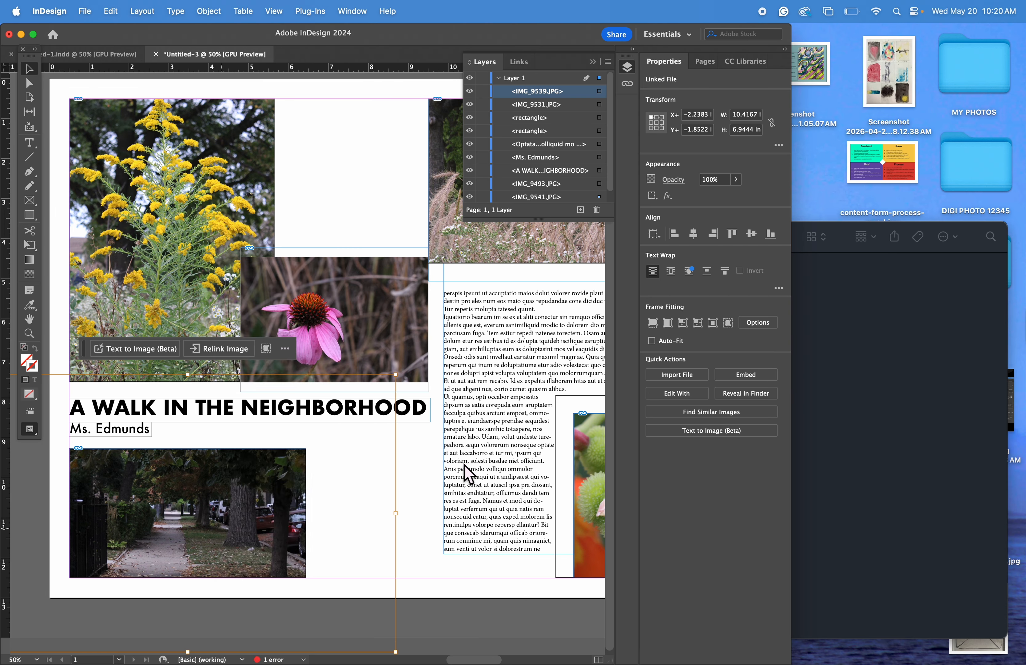
{"action": "key", "text": "super+z"}
Step: Fit the sidewalk photo's content proportionally within its frame
{"action": "right_click", "coordinate": [261, 511]}
{"action": "mouse_move", "coordinate": [335, 443]}
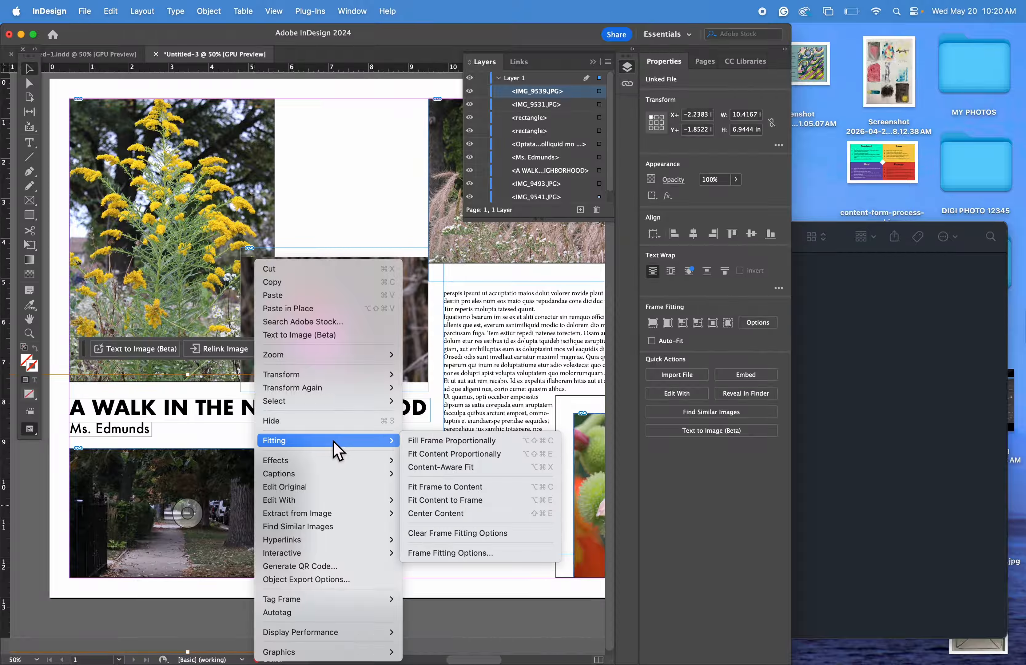
{"action": "left_click", "coordinate": [432, 453]}
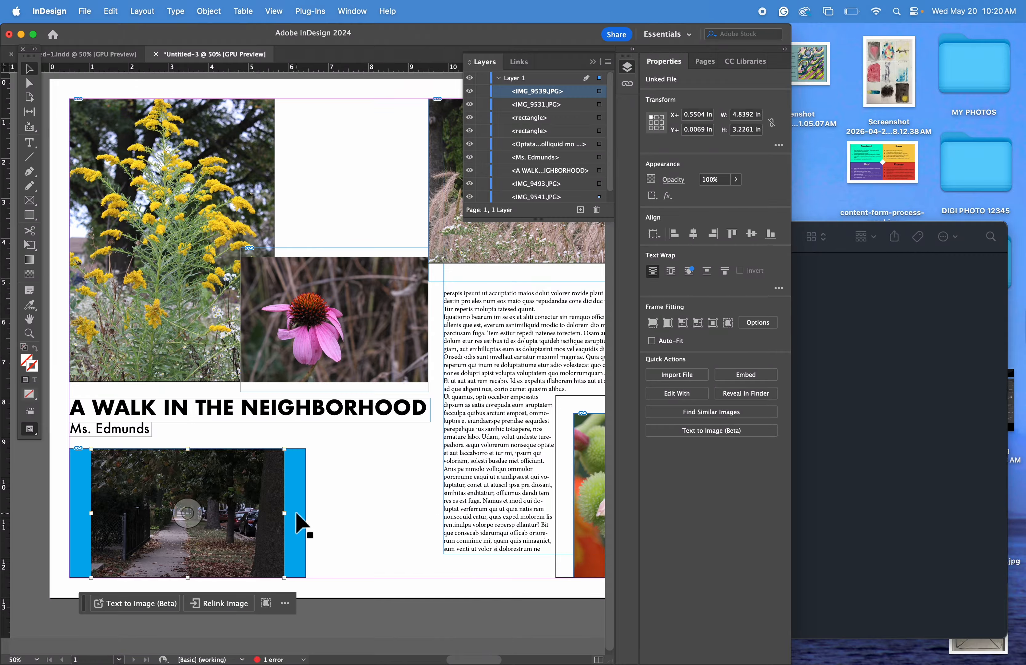
Step: Enlarge the sidewalk photo's frame to about 6.14 by 3.46 in and set its fill and stroke to None
{"action": "left_click", "coordinate": [297, 521]}
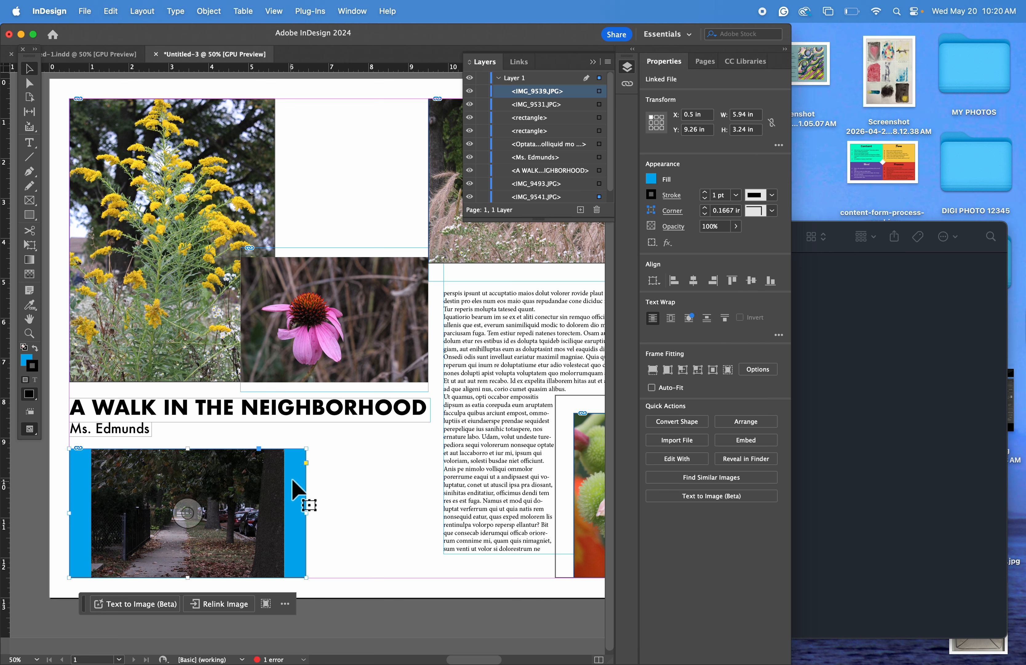
{"action": "left_click_drag", "start_coordinate": [306, 448], "coordinate": [314, 439]}
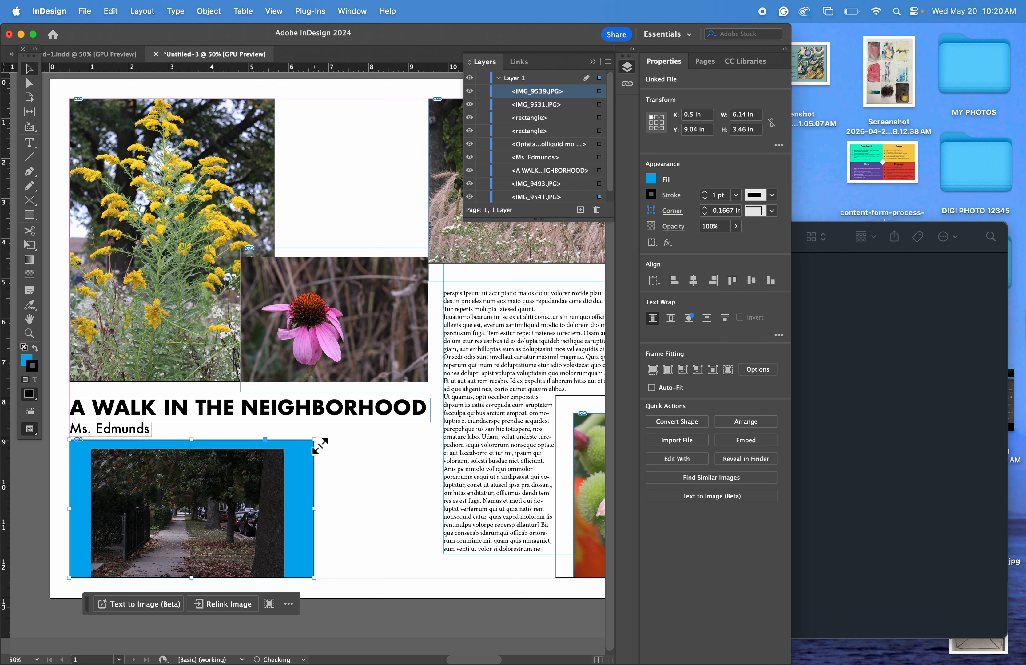
{"action": "left_click", "coordinate": [652, 179]}
{"action": "left_click", "coordinate": [536, 257]}
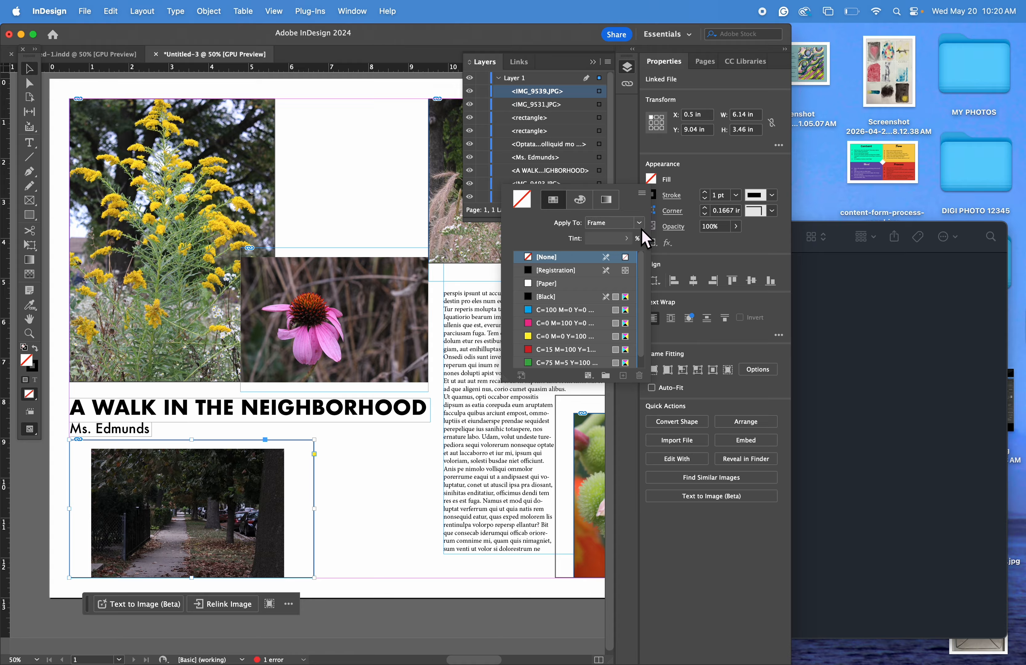
{"action": "left_click", "coordinate": [652, 195]}
{"action": "left_click", "coordinate": [652, 195]}
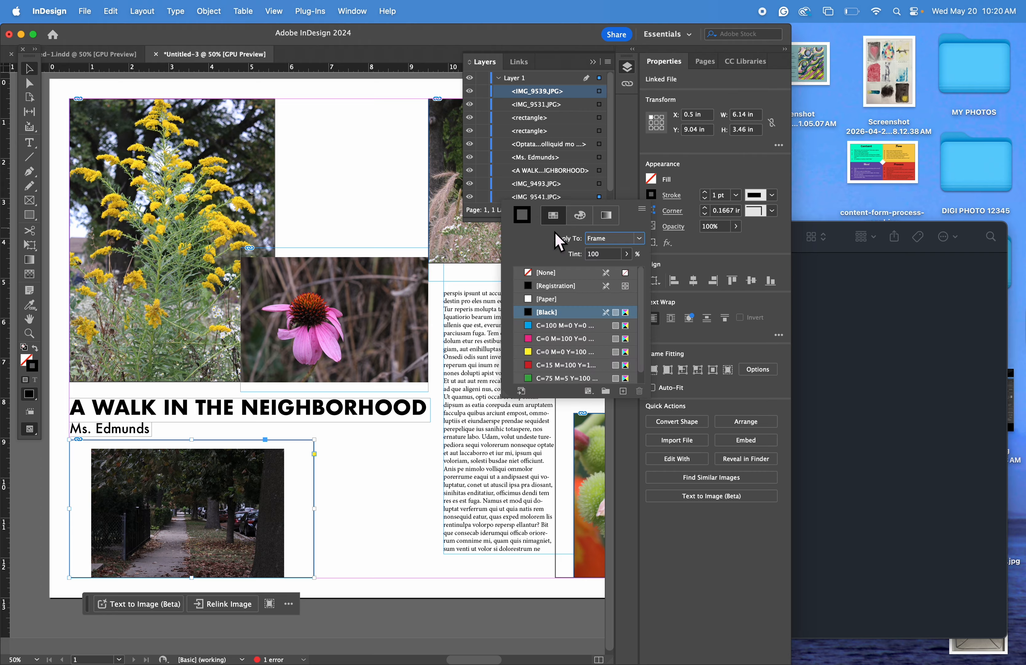
{"action": "left_click", "coordinate": [533, 272]}
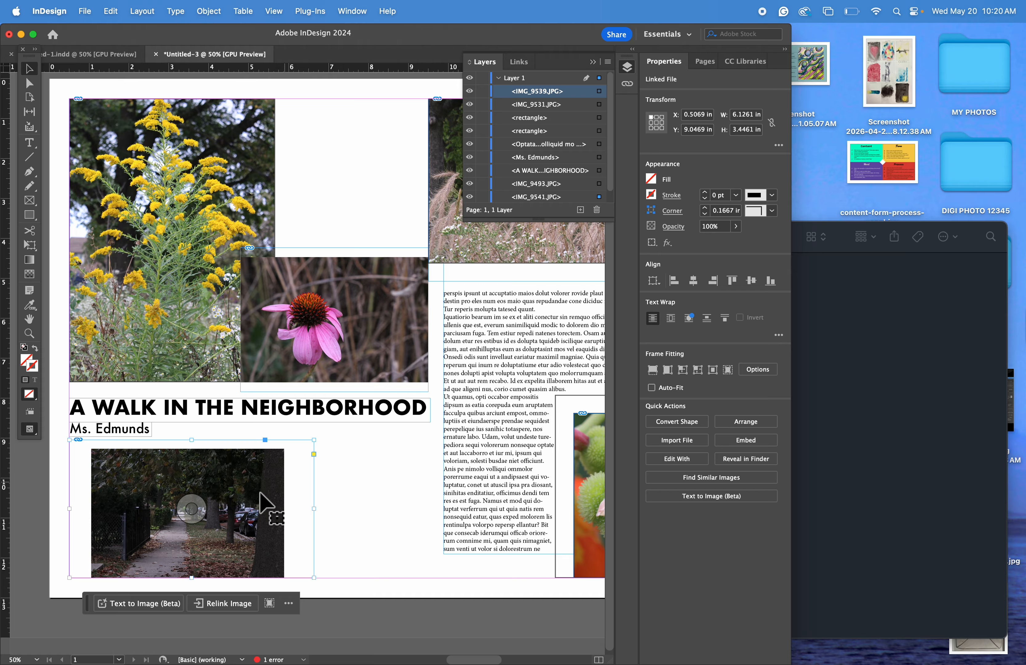
Step: Make the sidewalk photo fill its enlarged frame proportionally
{"action": "right_click", "coordinate": [222, 508]}
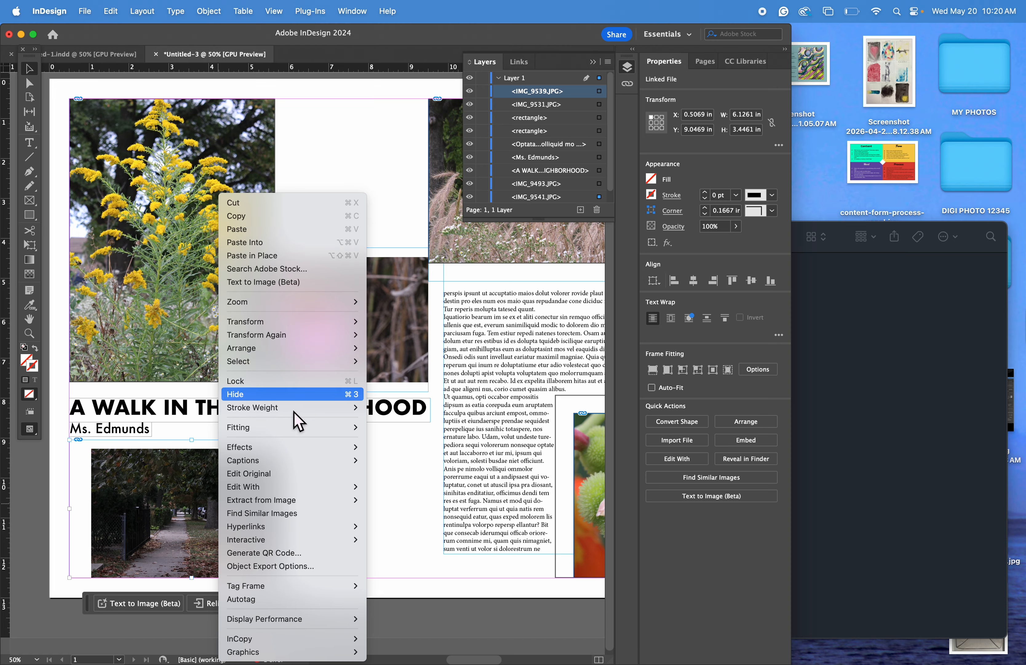
{"action": "mouse_move", "coordinate": [287, 428]}
{"action": "left_click", "coordinate": [430, 428]}
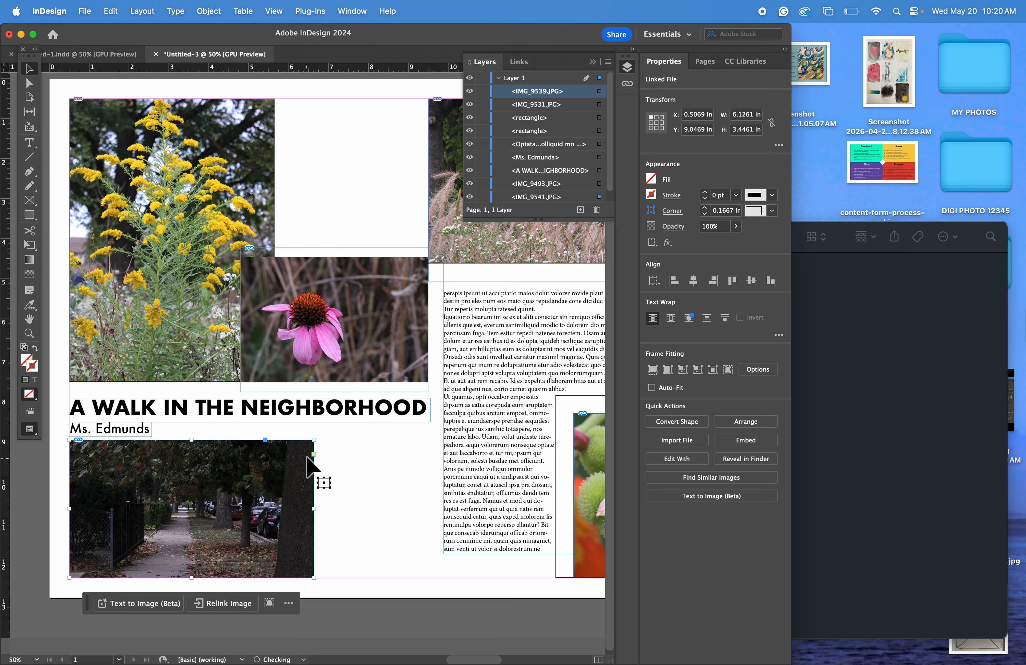
Step: Move the sidewalk photo's frame rightward under the end of the title and enlarge it to about 6.79 by 4.04 in
{"action": "mouse_move", "coordinate": [320, 446]}
{"action": "left_mouse_down"}
{"action": "mouse_move", "coordinate": [318, 429]}
{"action": "mouse_move", "coordinate": [327, 430]}
{"action": "left_mouse_up"}
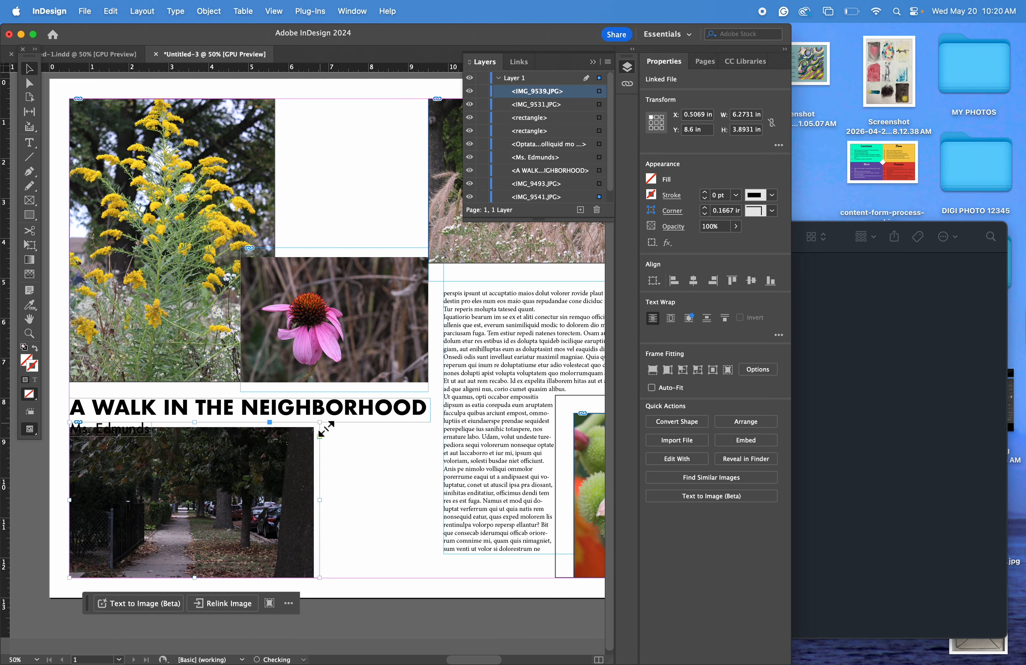
{"action": "left_click_drag", "start_coordinate": [267, 468], "coordinate": [372, 471]}
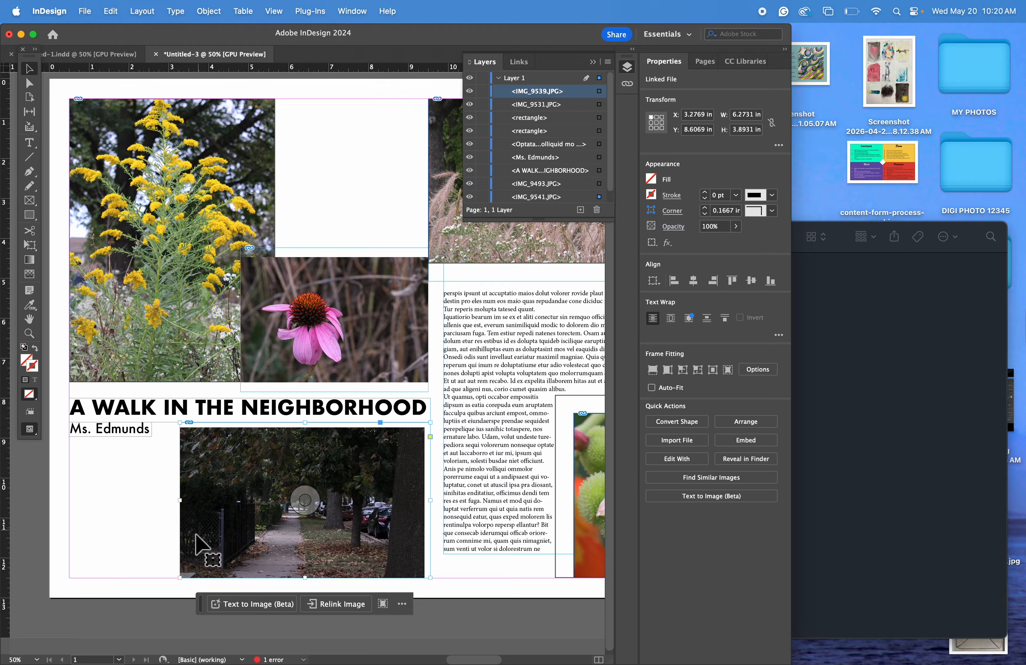
{"action": "left_click_drag", "start_coordinate": [180, 422], "coordinate": [161, 418]}
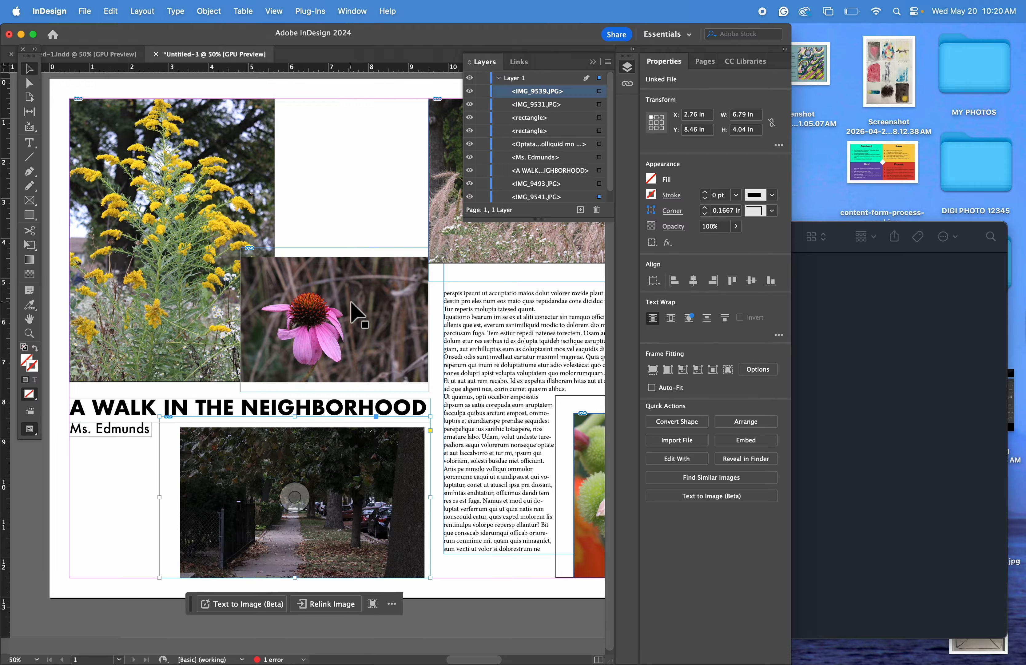
{"action": "left_click", "coordinate": [362, 151]}
{"action": "scroll", "coordinate": [341, 302], "scroll_direction": "right", "scroll_amount": 5}
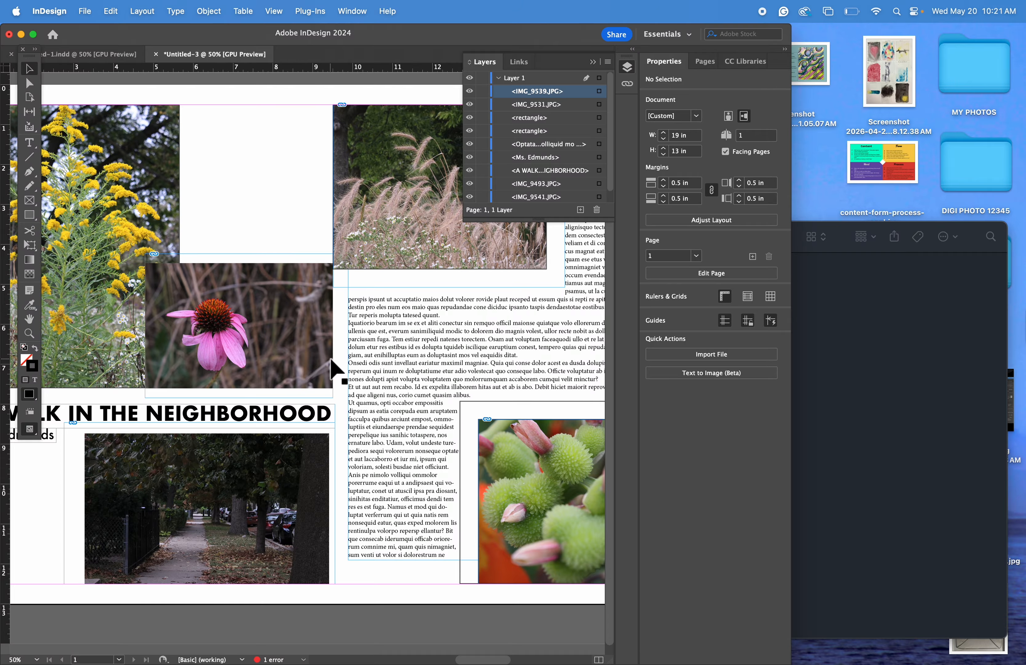
{"action": "key", "text": "super+minus"}
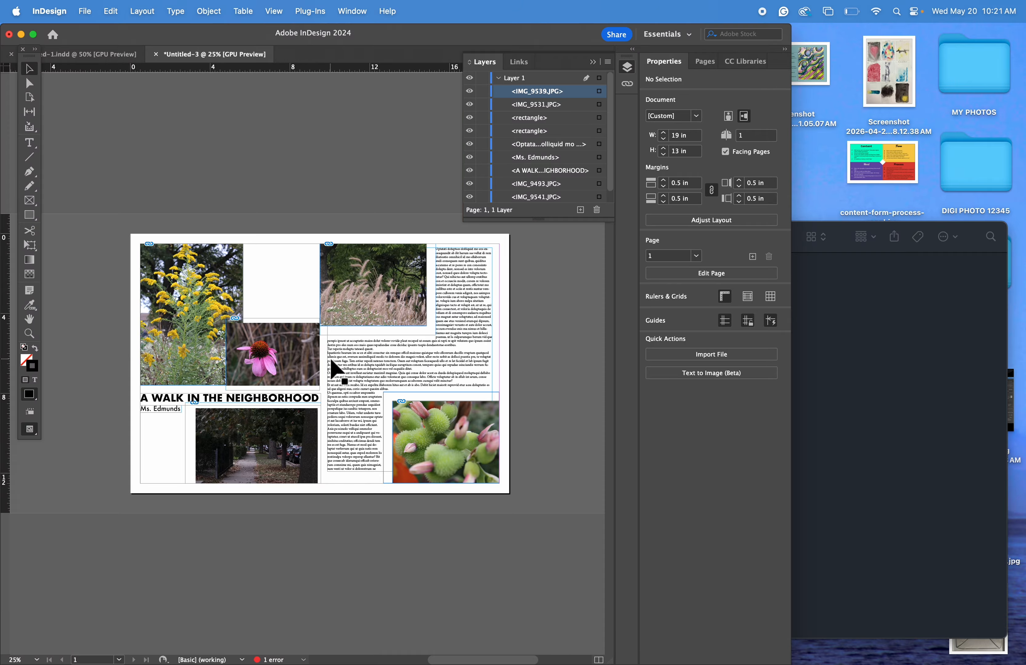